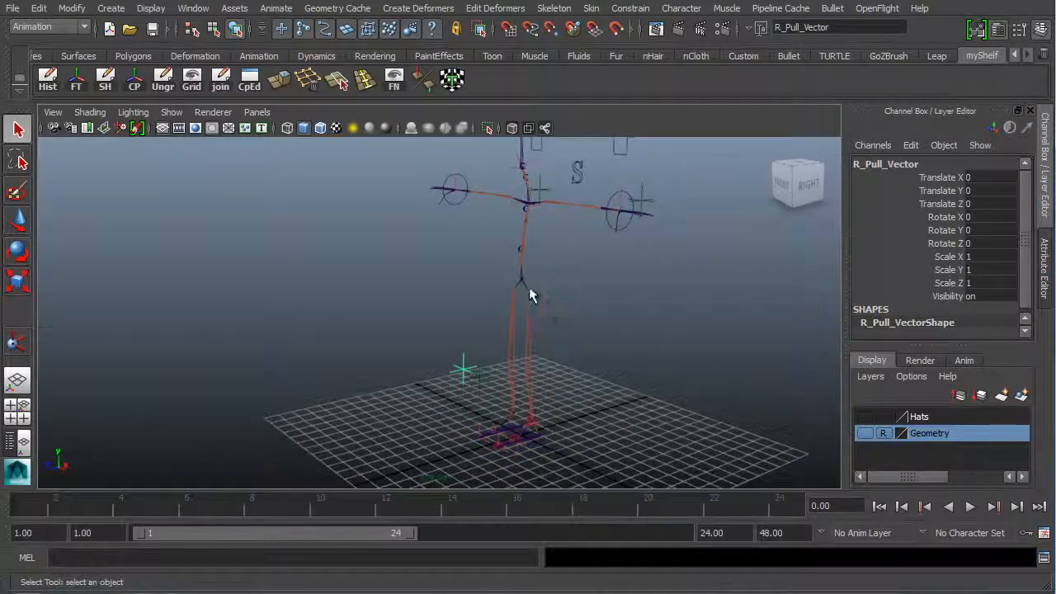
# Examine how the Hips joint and its Hips_Override child joint are arranged in the Outliner hierarchy
pyautogui.keyDown('alt'); pyautogui.moveTo(419, 295); pyautogui.dragTo(629, 253, button='right'); pyautogui.keyUp('alt')
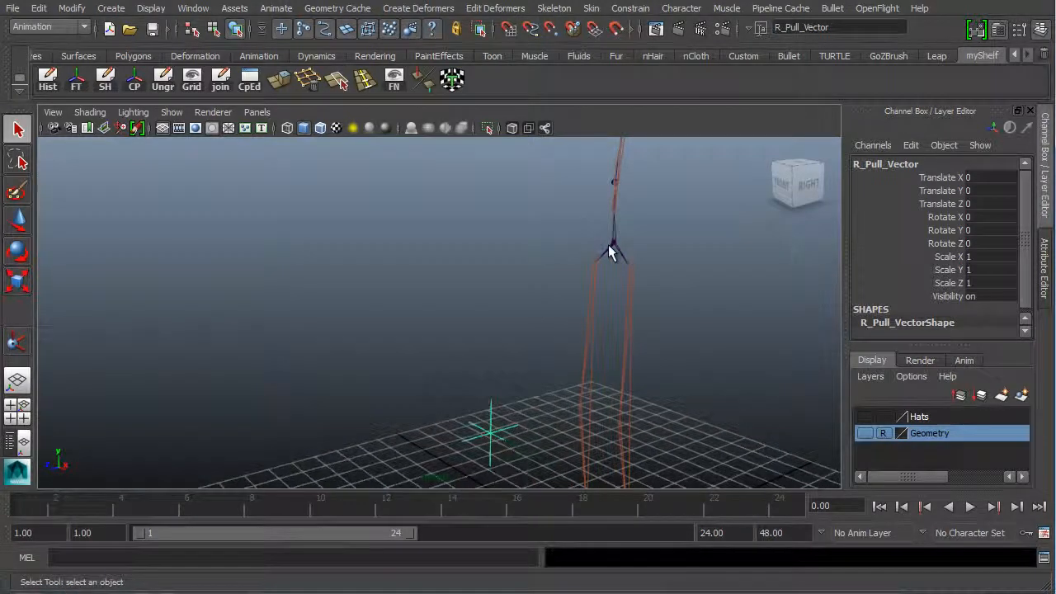
pyautogui.click(608, 246)
pyautogui.keyDown('alt'); pyautogui.moveTo(613, 248); pyautogui.dragTo(528, 326); pyautogui.keyUp('alt')
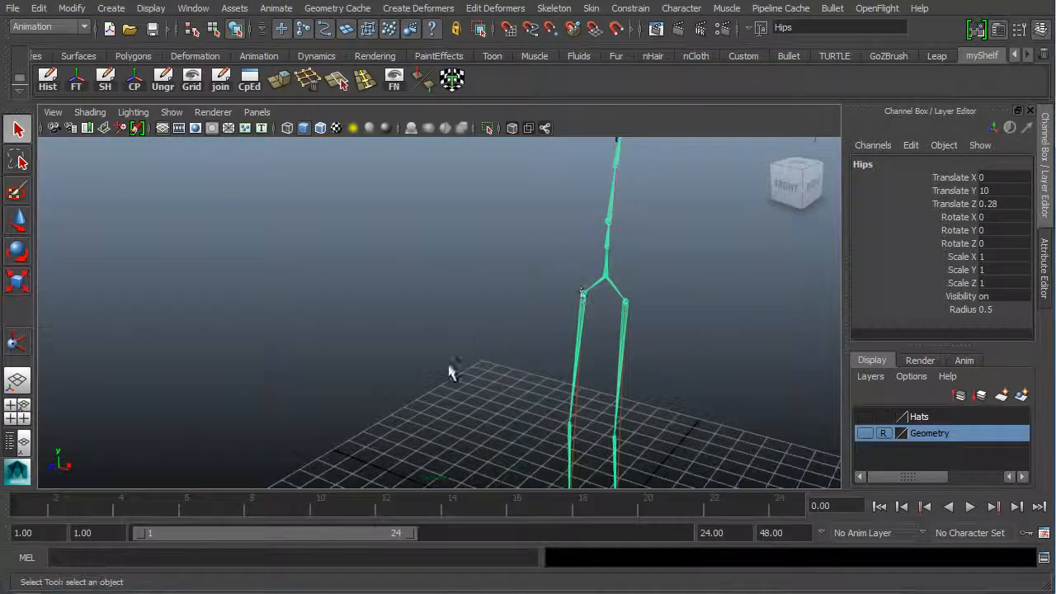
pyautogui.click(193, 8)
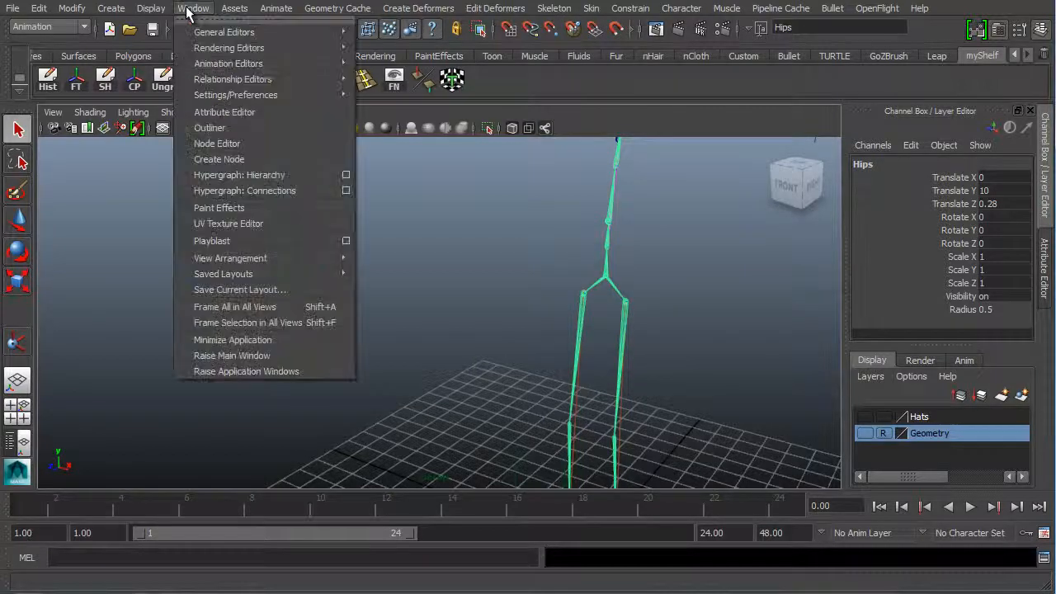
pyautogui.click(219, 132)
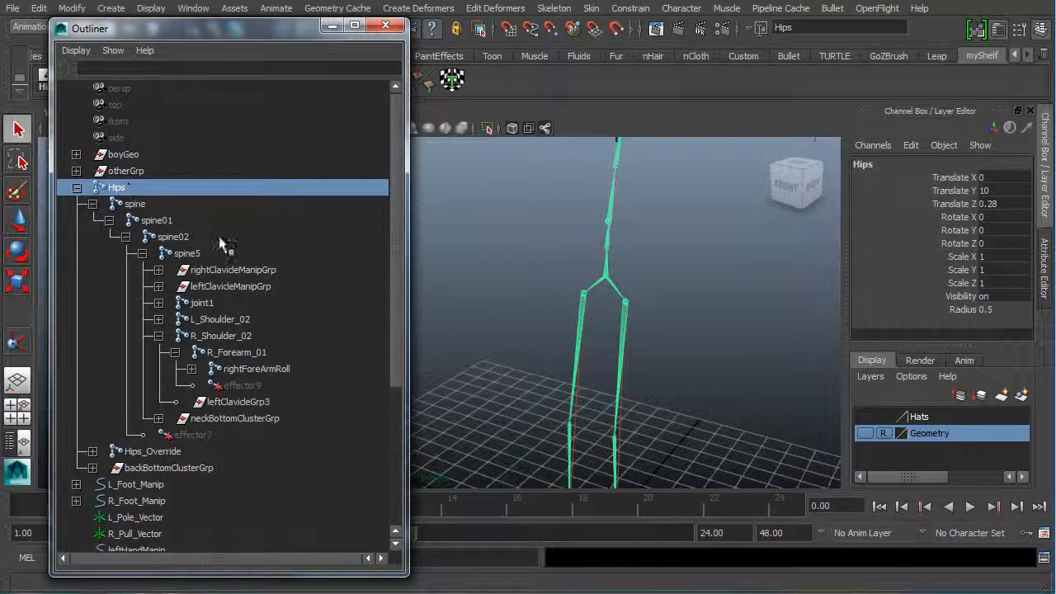
pyautogui.click(149, 451)
pyautogui.moveTo(148, 451); pyautogui.dragTo(105, 196, button='middle')
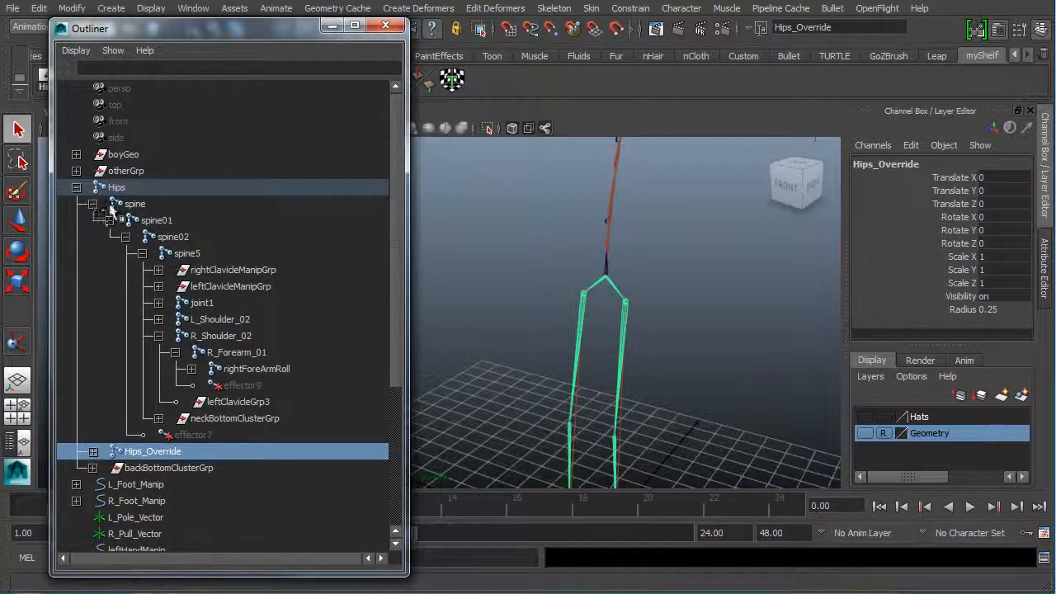
pyautogui.click(94, 205)
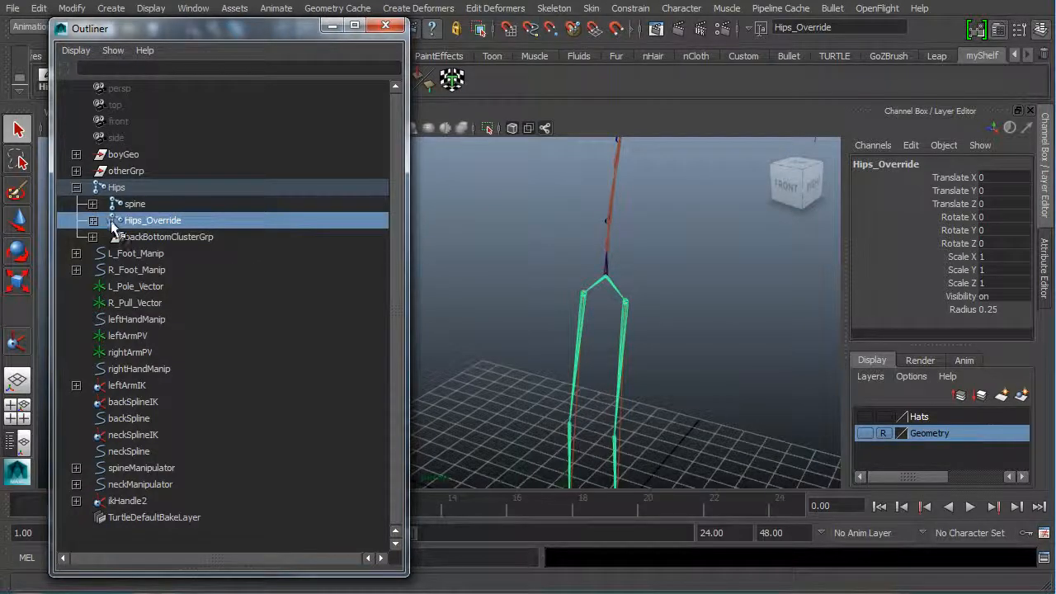
pyautogui.click(161, 189)
pyautogui.click(160, 221)
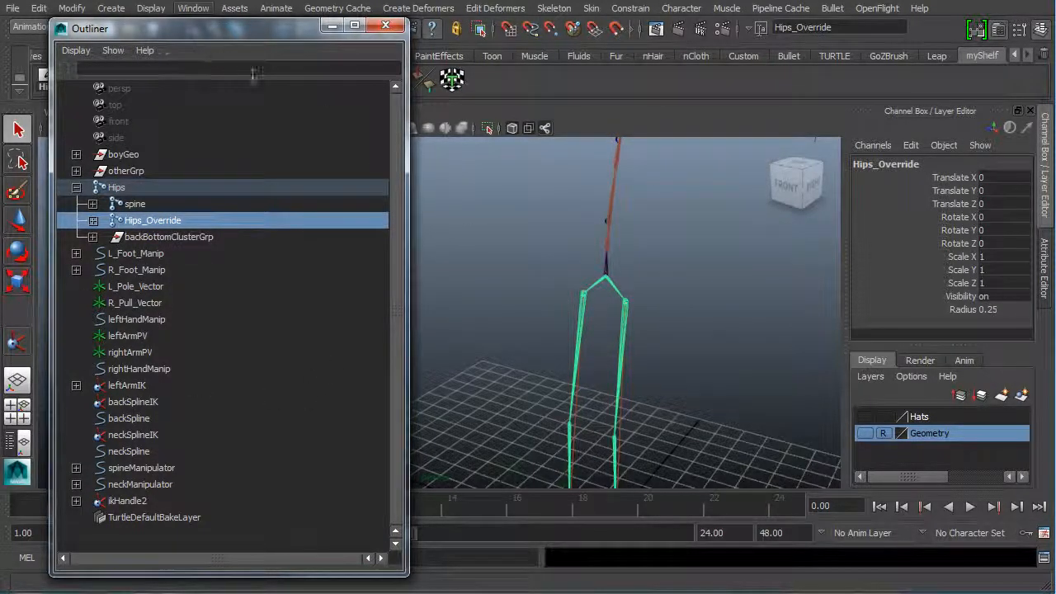
pyautogui.click(331, 26)
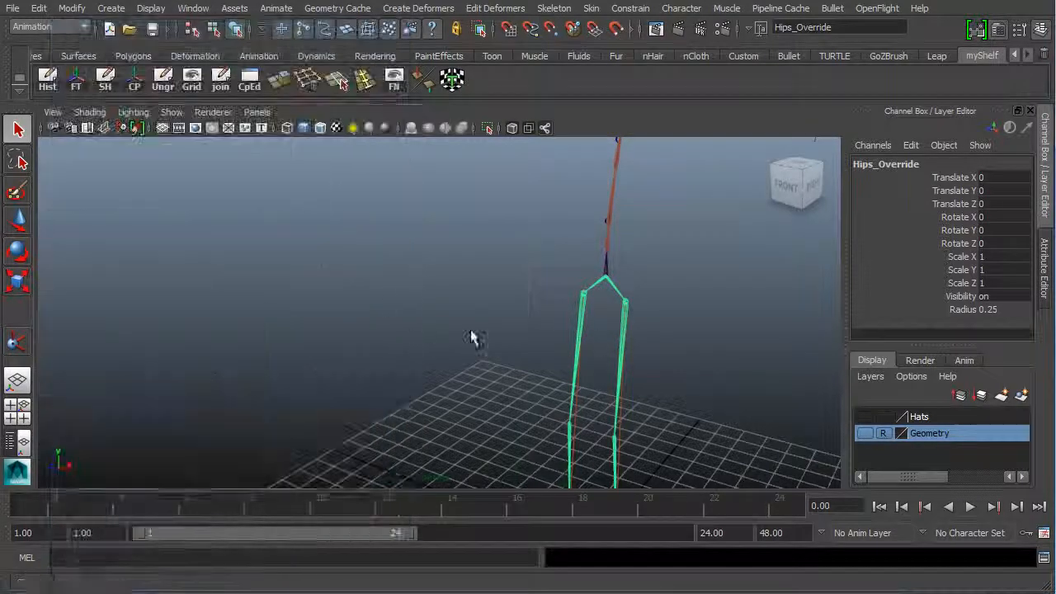
# Create a NURBS circle at the origin beneath the character skeleton
pyautogui.keyDown('alt'); pyautogui.moveTo(471, 333); pyautogui.dragTo(386, 376, button='right'); pyautogui.keyUp('alt')
pyautogui.keyDown('alt'); pyautogui.moveTo(588, 309); pyautogui.dragTo(510, 340, button='middle'); pyautogui.keyUp('alt')
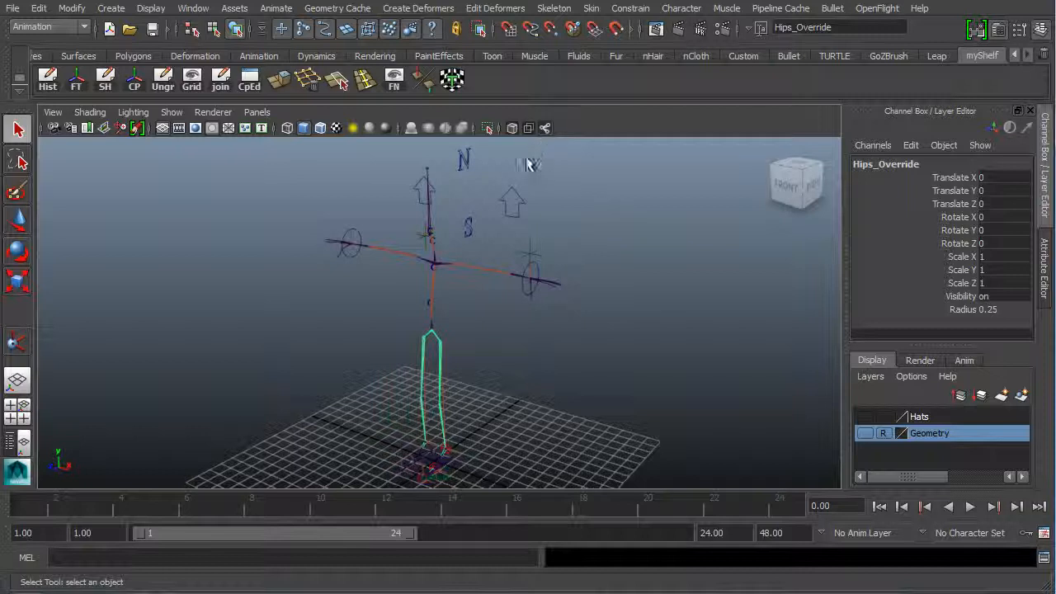
pyautogui.click(111, 8)
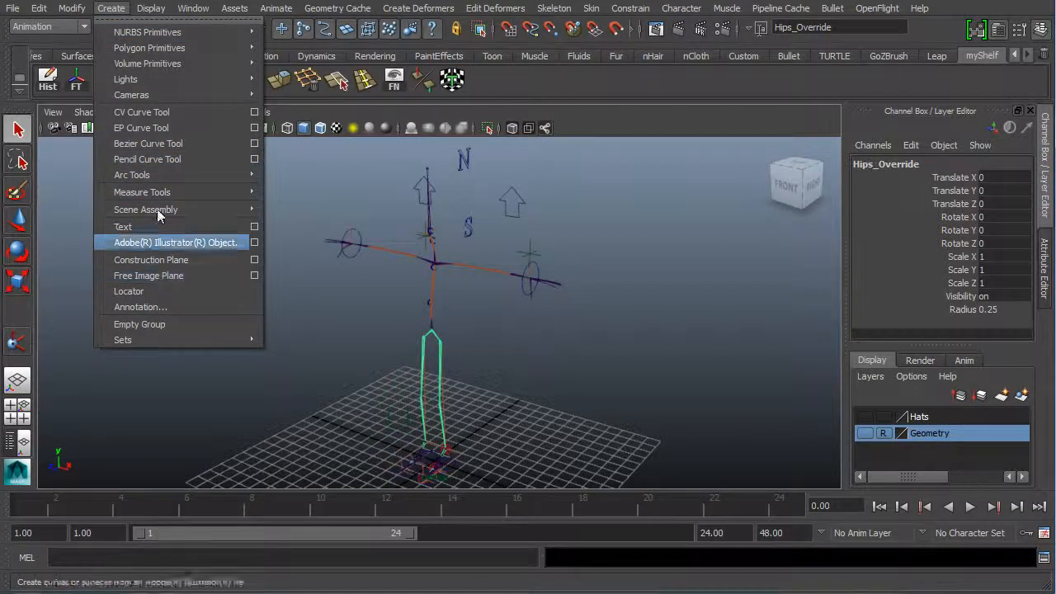
pyautogui.moveTo(173, 36)
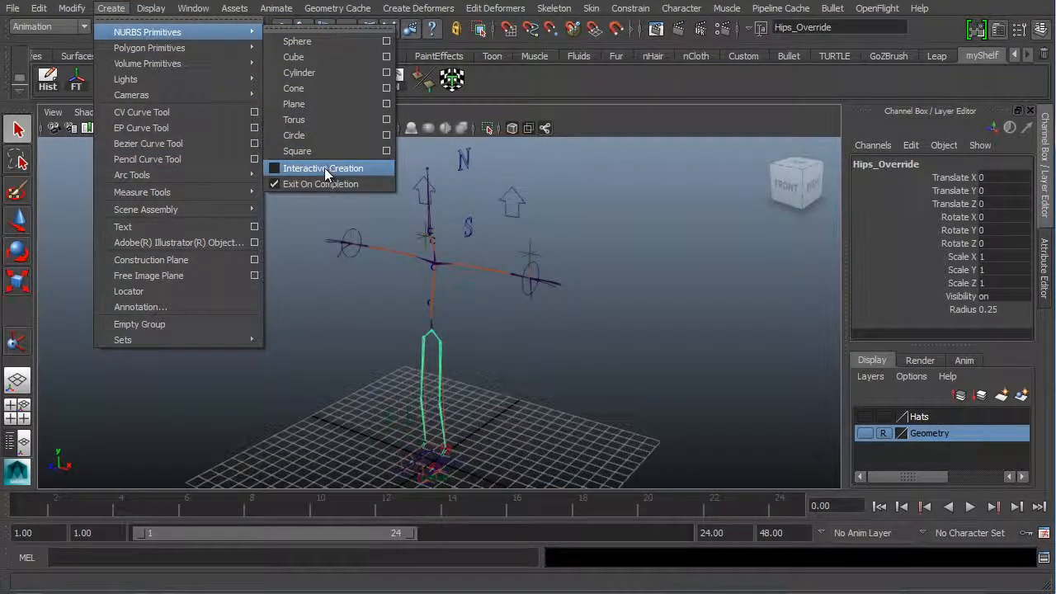
pyautogui.click(321, 136)
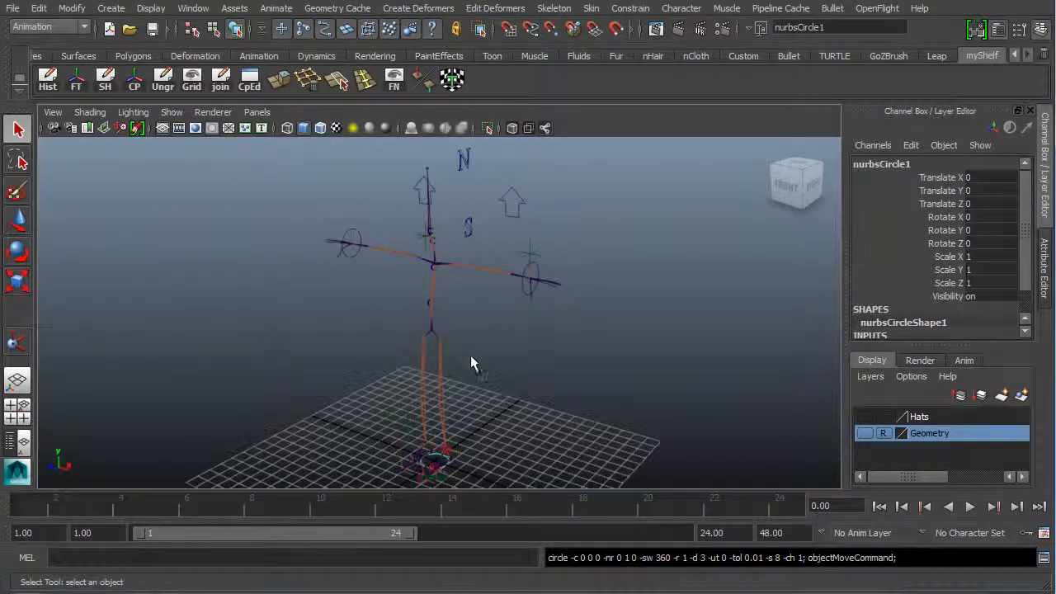
# Scale the new circle up uniformly to about 4.131 so it surrounds both feet
pyautogui.keyDown('alt'); pyautogui.moveTo(470, 355); pyautogui.dragTo(473, 256, button='middle'); pyautogui.keyUp('alt')
pyautogui.keyDown('alt'); pyautogui.moveTo(449, 306); pyautogui.dragTo(541, 330, button='right'); pyautogui.keyUp('alt')
pyautogui.keyDown('alt'); pyautogui.moveTo(454, 340); pyautogui.dragTo(470, 353); pyautogui.keyUp('alt')
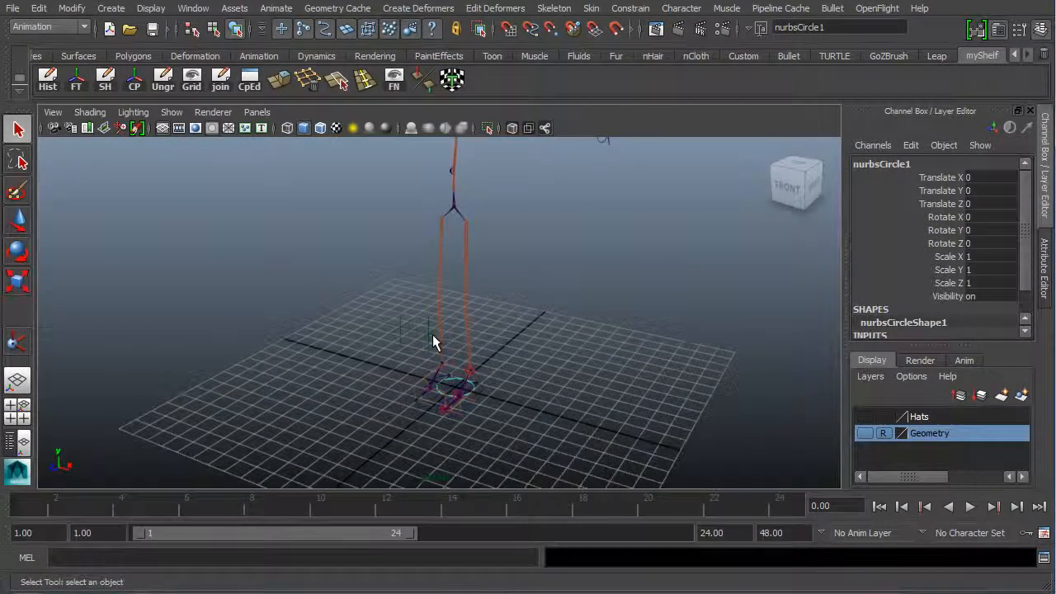
pyautogui.press('r')
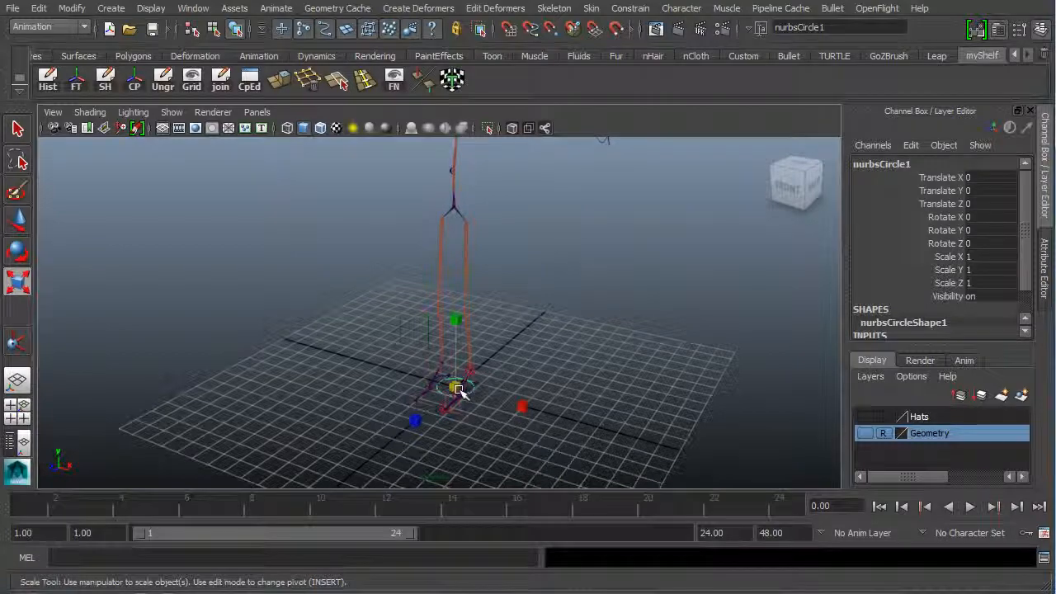
pyautogui.moveTo(459, 389); pyautogui.dragTo(550, 371)
pyautogui.keyDown('alt'); pyautogui.moveTo(548, 431); pyautogui.dragTo(406, 412); pyautogui.keyUp('alt')
pyautogui.keyDown('alt'); pyautogui.moveTo(405, 412); pyautogui.dragTo(464, 390, button='right'); pyautogui.keyUp('alt')
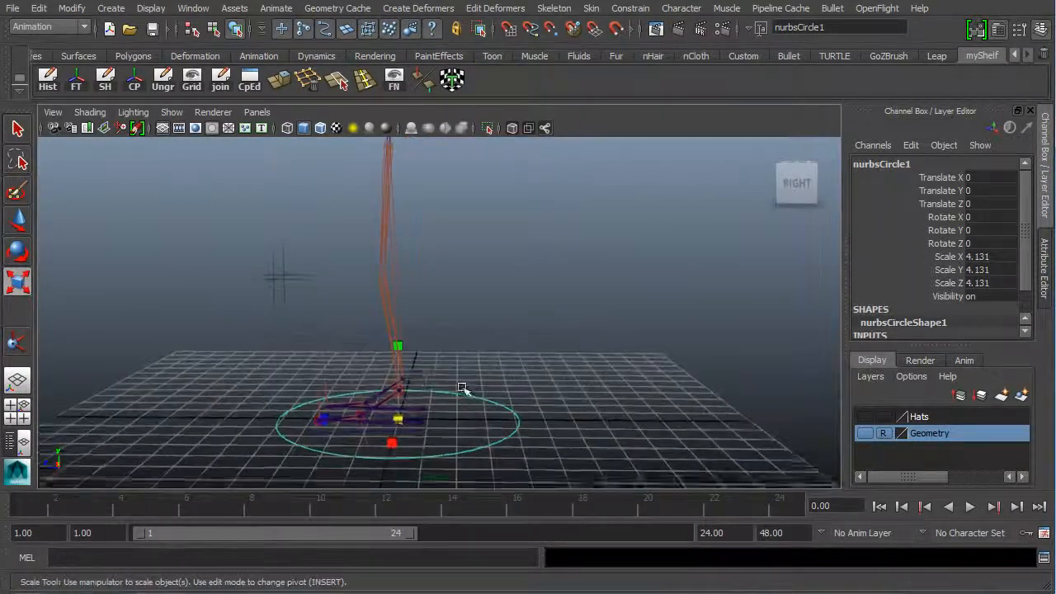
# Move the circle up and snap its center onto the Hips joint
pyautogui.keyDown('alt'); pyautogui.moveTo(440, 375); pyautogui.dragTo(493, 378); pyautogui.keyUp('alt')
pyautogui.keyDown('alt'); pyautogui.moveTo(487, 377); pyautogui.dragTo(446, 377, button='right'); pyautogui.keyUp('alt')
pyautogui.keyDown('alt'); pyautogui.moveTo(563, 230); pyautogui.dragTo(581, 281, button='middle'); pyautogui.keyUp('alt')
pyautogui.keyDown('alt'); pyautogui.moveTo(499, 283); pyautogui.dragTo(501, 295); pyautogui.keyUp('alt')
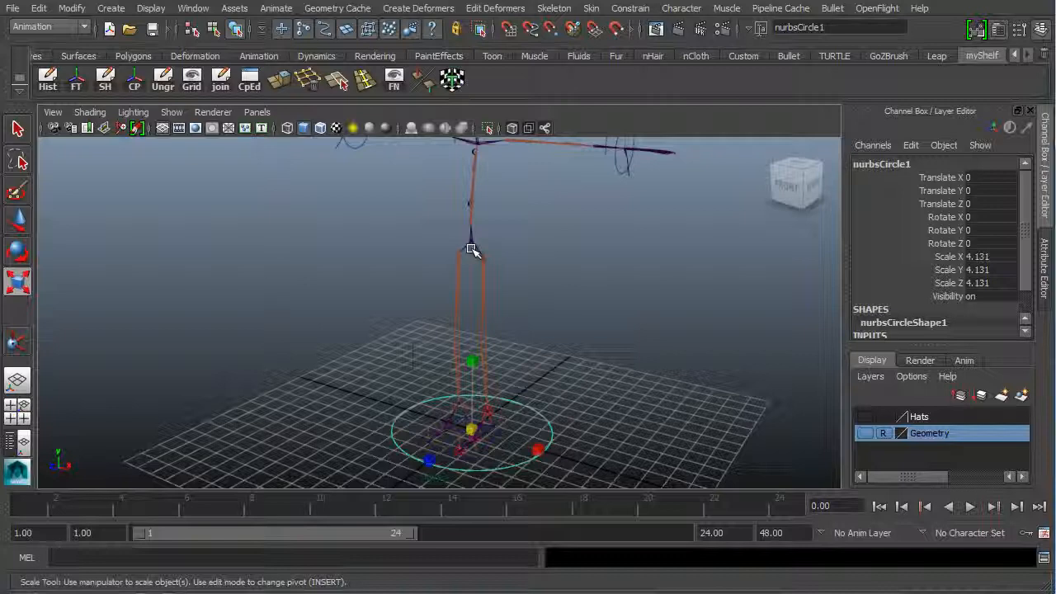
pyautogui.press('w')
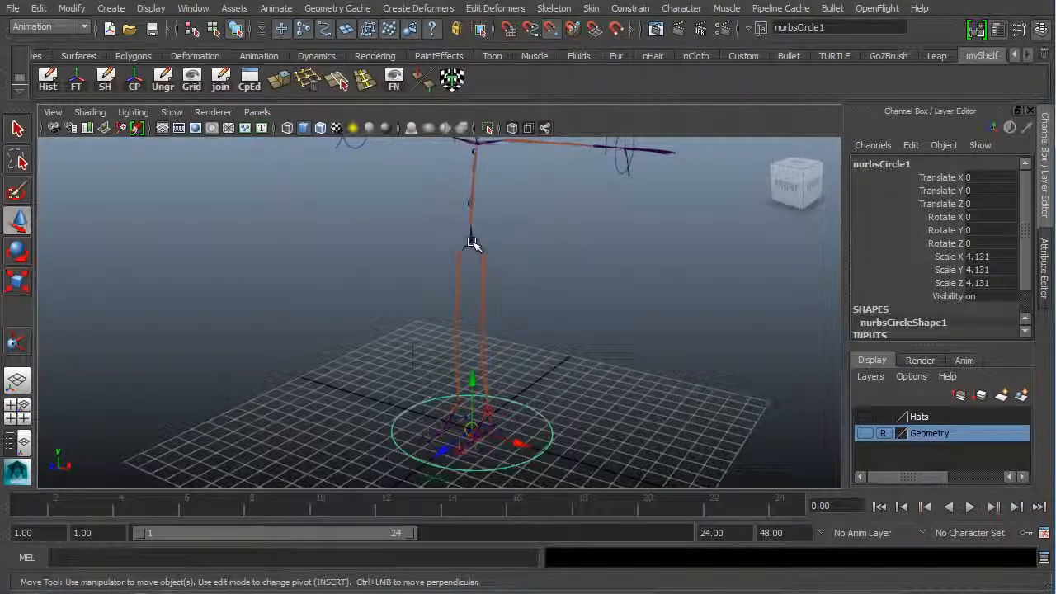
pyautogui.moveTo(472, 241)
pyautogui.mouseDown(button='middle')
pyautogui.moveTo(466, 250)
pyautogui.moveTo(485, 248)
pyautogui.moveTo(476, 245)
pyautogui.mouseUp(button='middle')
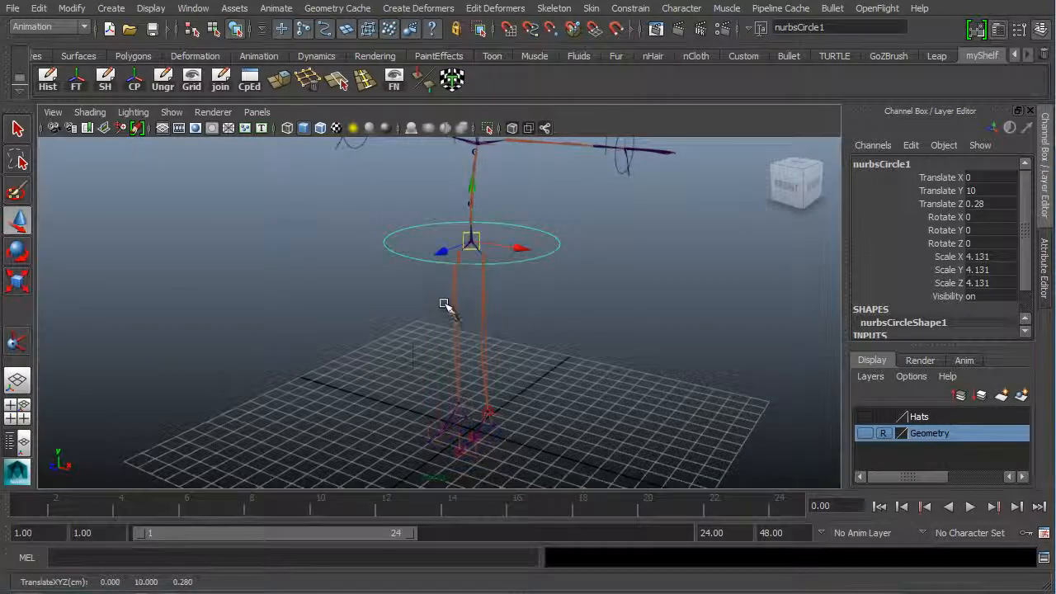
# Make the Geometry layer visible to compare the circle with the character's body
pyautogui.keyDown('alt'); pyautogui.moveTo(444, 305); pyautogui.dragTo(493, 291); pyautogui.keyUp('alt')
pyautogui.keyDown('alt'); pyautogui.moveTo(696, 384); pyautogui.dragTo(648, 377); pyautogui.keyUp('alt')
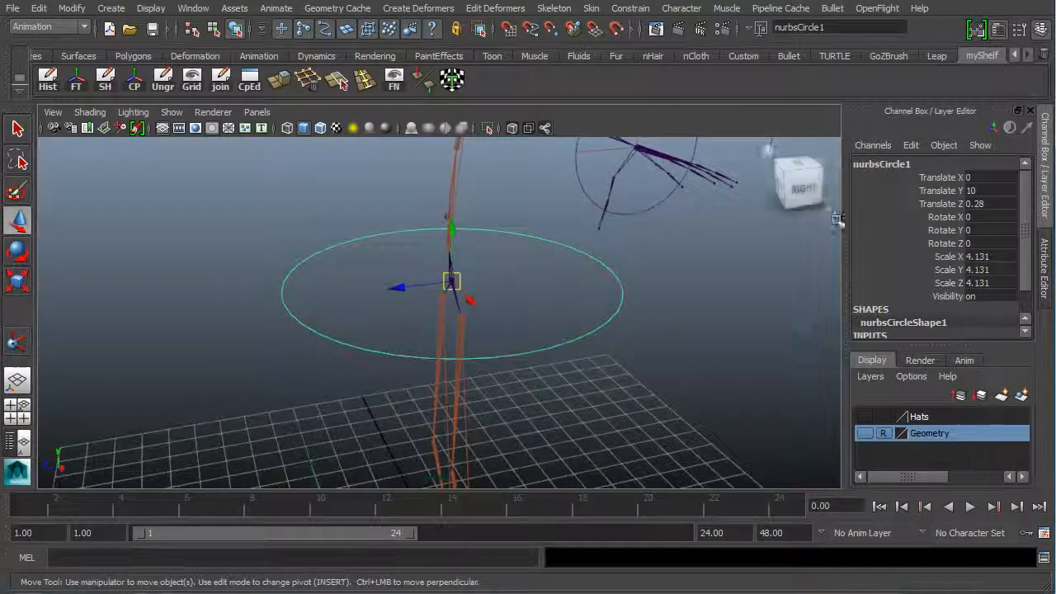
pyautogui.click(863, 433)
pyautogui.scroll(-2, 468, 338)
pyautogui.keyDown('alt'); pyautogui.moveTo(468, 339); pyautogui.dragTo(505, 345); pyautogui.keyUp('alt')
pyautogui.keyDown('alt'); pyautogui.moveTo(365, 380); pyautogui.dragTo(453, 368, button='right'); pyautogui.keyUp('alt')
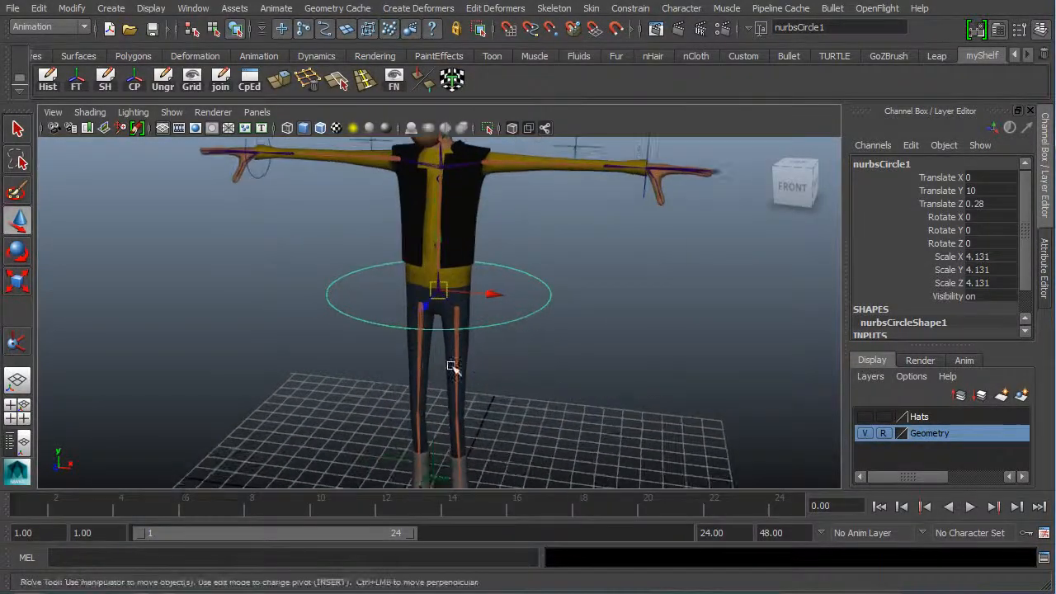
# Scale the hip circle down uniformly to about 3.316 so it sits closer around the character's waist
pyautogui.keyDown('alt'); pyautogui.moveTo(453, 367); pyautogui.dragTo(355, 373); pyautogui.keyUp('alt')
pyautogui.press('r')
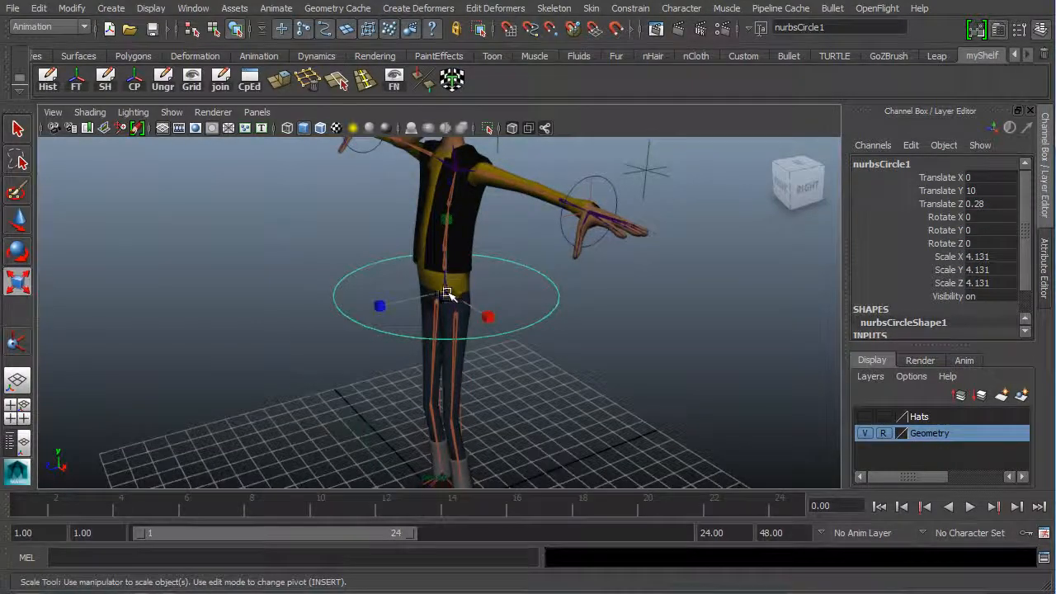
pyautogui.moveTo(447, 290); pyautogui.dragTo(412, 306)
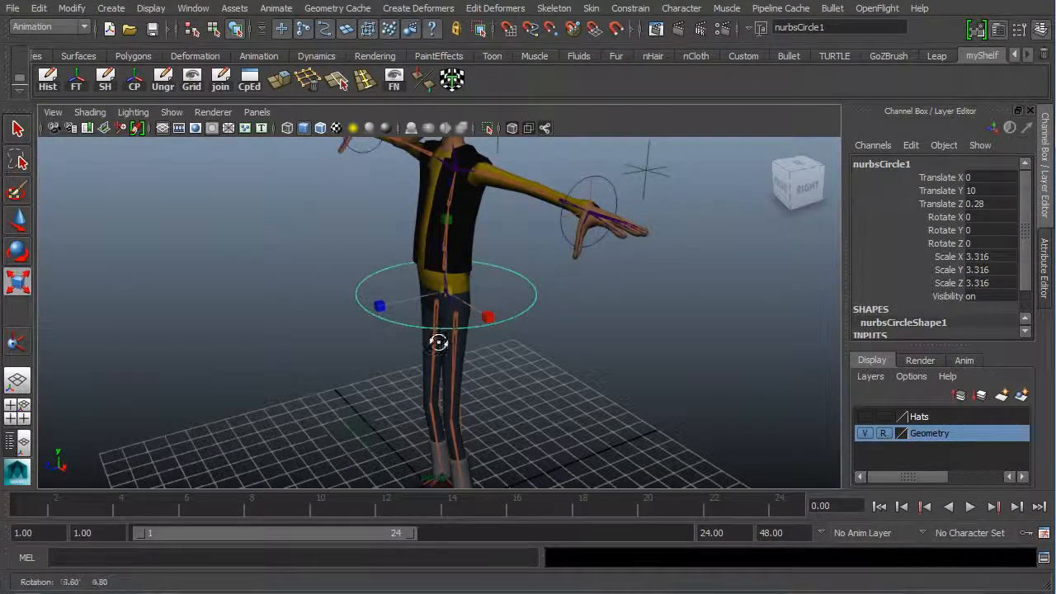
pyautogui.keyDown('alt'); pyautogui.moveTo(438, 341); pyautogui.dragTo(471, 322); pyautogui.keyUp('alt')
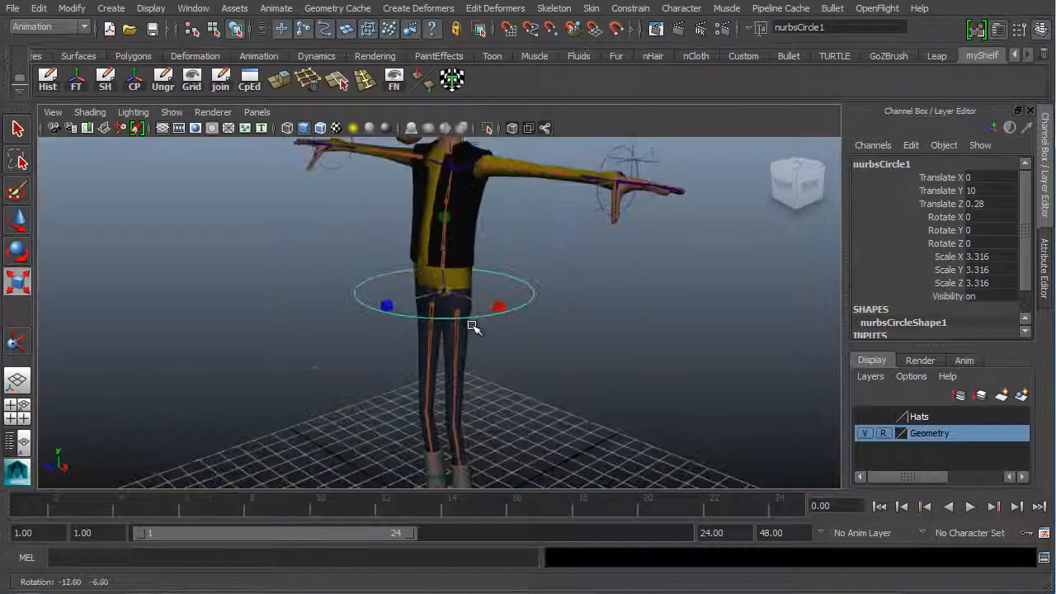
# Rename the hip circle to hipsManipulator
pyautogui.click(886, 164)
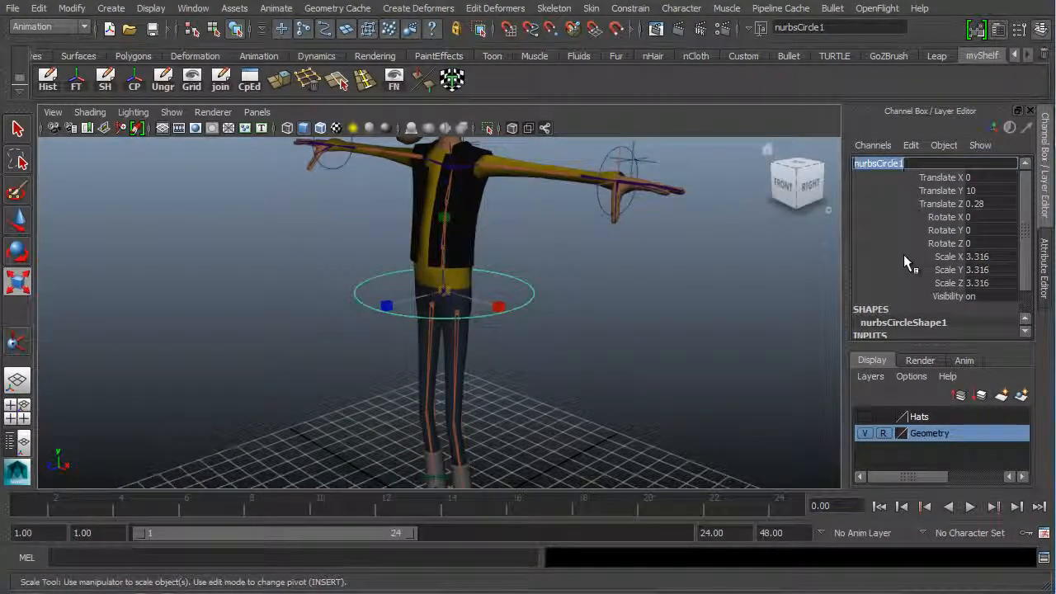
pyautogui.write('h')
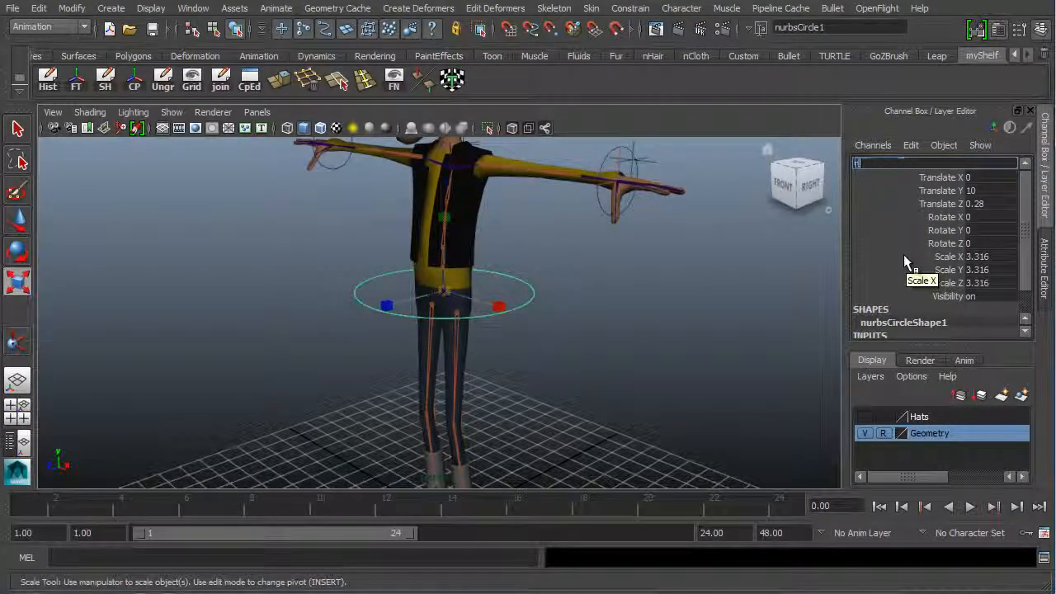
pyautogui.write('ipsManipulator')
pyautogui.press('Return')
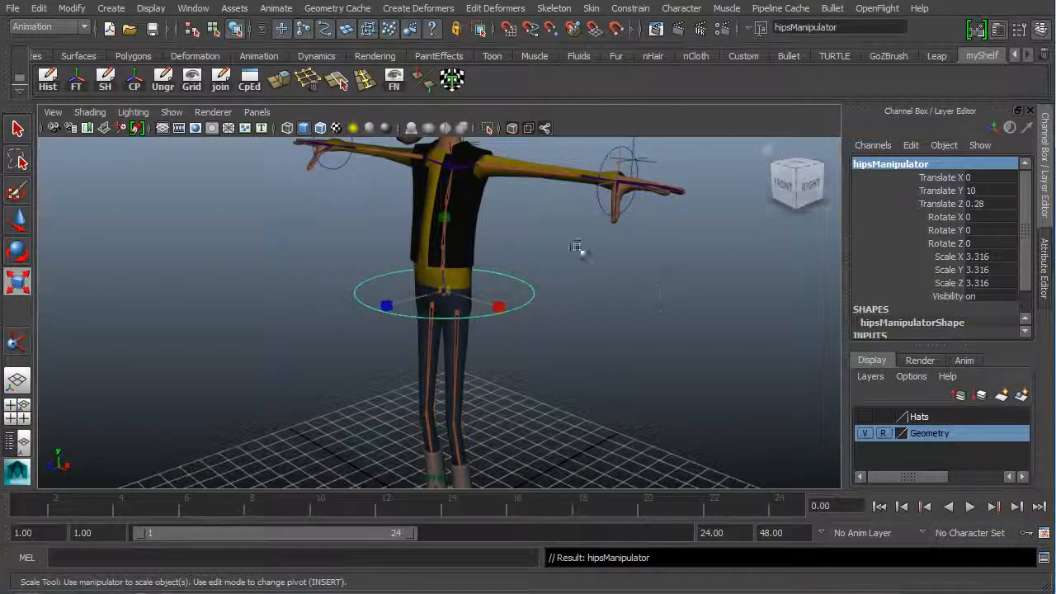
# Duplicate the hipsManipulator circle and scale the copy down uniformly to about 2.654, inside the original
pyautogui.click(530, 299)
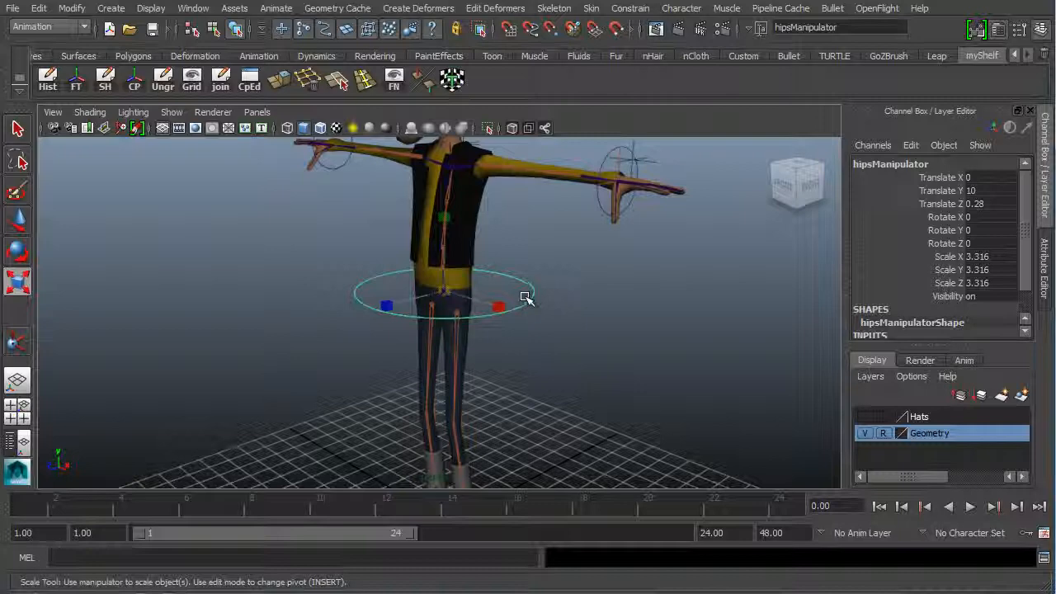
pyautogui.click(38, 10)
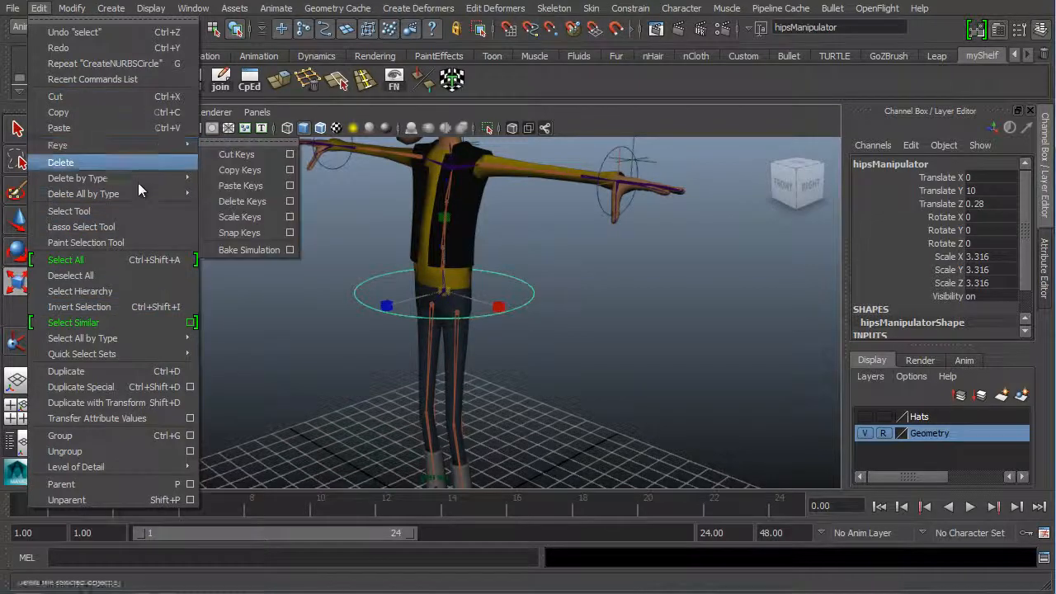
pyautogui.click(103, 371)
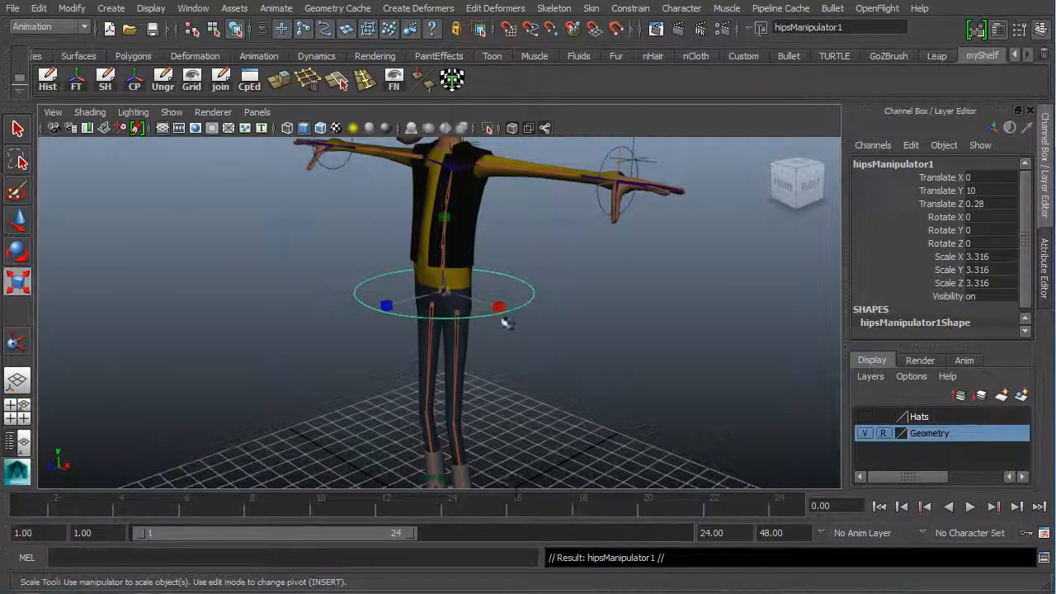
pyautogui.moveTo(443, 290); pyautogui.dragTo(408, 301)
pyautogui.keyDown('alt'); pyautogui.moveTo(344, 311); pyautogui.dragTo(443, 330); pyautogui.keyUp('alt')
pyautogui.keyDown('alt'); pyautogui.moveTo(310, 342); pyautogui.dragTo(512, 331, button='right'); pyautogui.keyUp('alt')
pyautogui.keyDown('alt'); pyautogui.moveTo(563, 326); pyautogui.dragTo(535, 325); pyautogui.keyUp('alt')
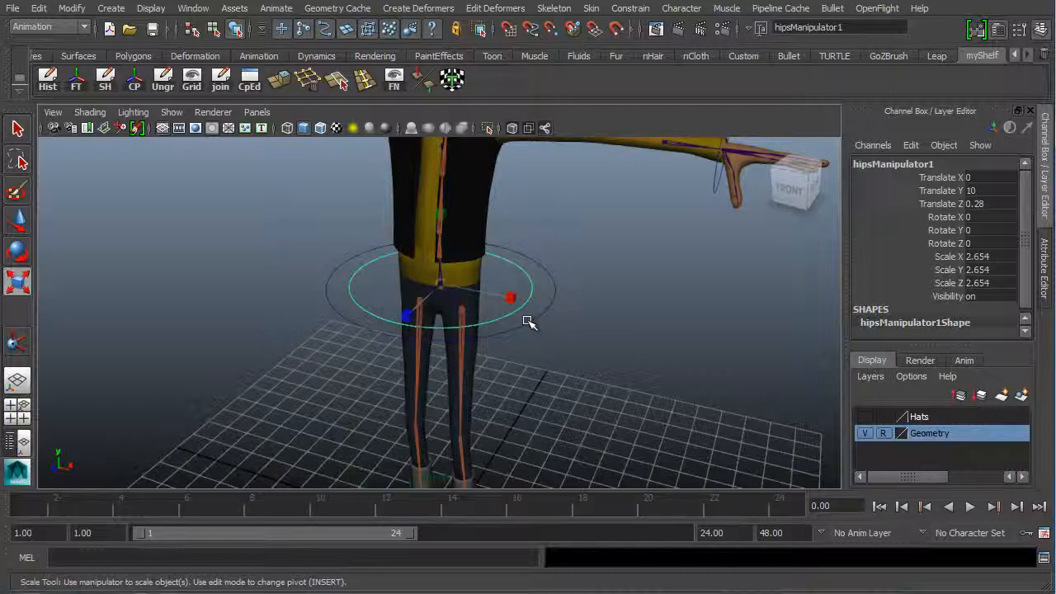
# Rename the smaller inner hip circle to hipsOverrideManipulator
pyautogui.keyDown('alt'); pyautogui.moveTo(509, 306); pyautogui.dragTo(495, 330); pyautogui.keyUp('alt')
pyautogui.keyDown('alt'); pyautogui.moveTo(587, 330); pyautogui.dragTo(523, 330); pyautogui.keyUp('alt')
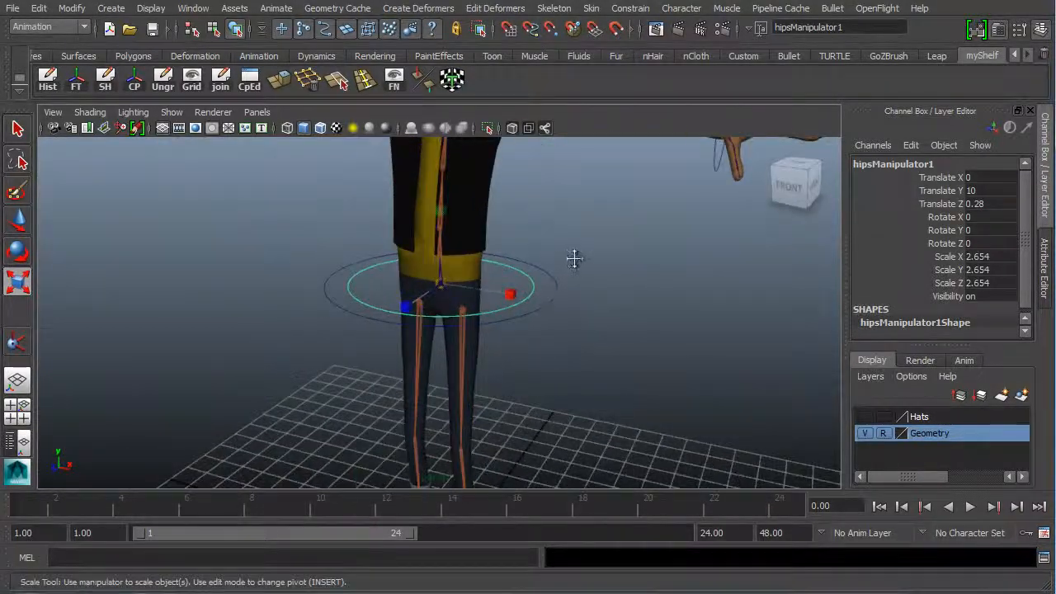
pyautogui.keyDown('alt'); pyautogui.moveTo(573, 256); pyautogui.dragTo(538, 292); pyautogui.keyUp('alt')
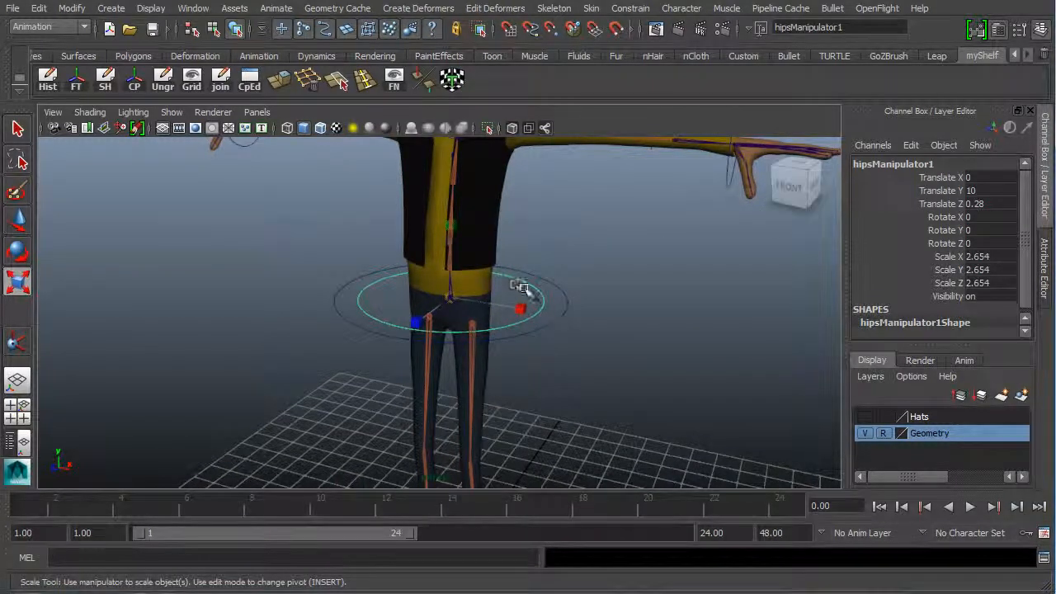
pyautogui.click(915, 165)
pyautogui.press('BackSpace')
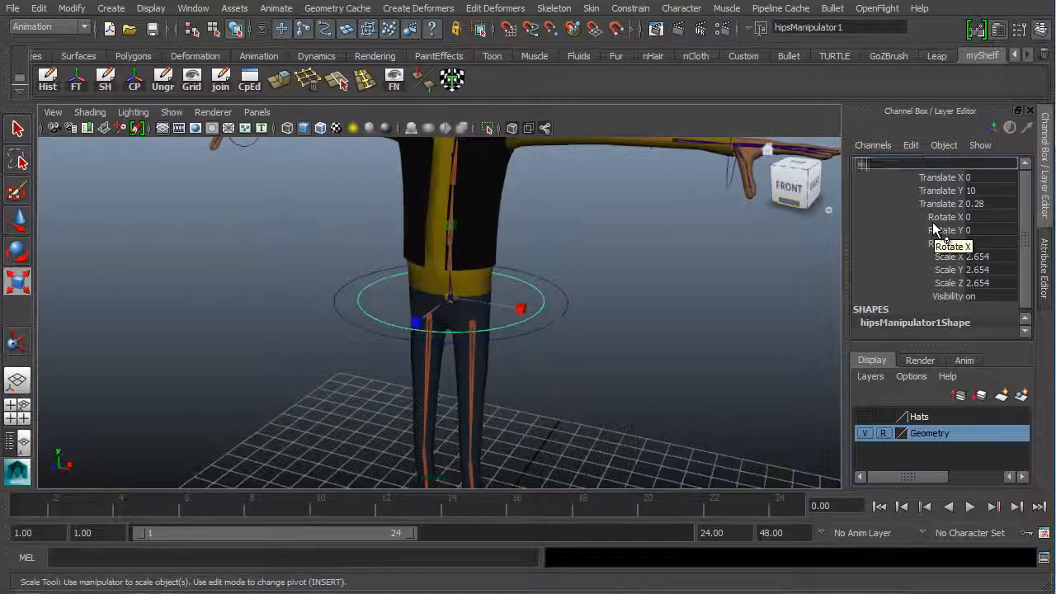
pyautogui.write('hips')
pyautogui.write('C')
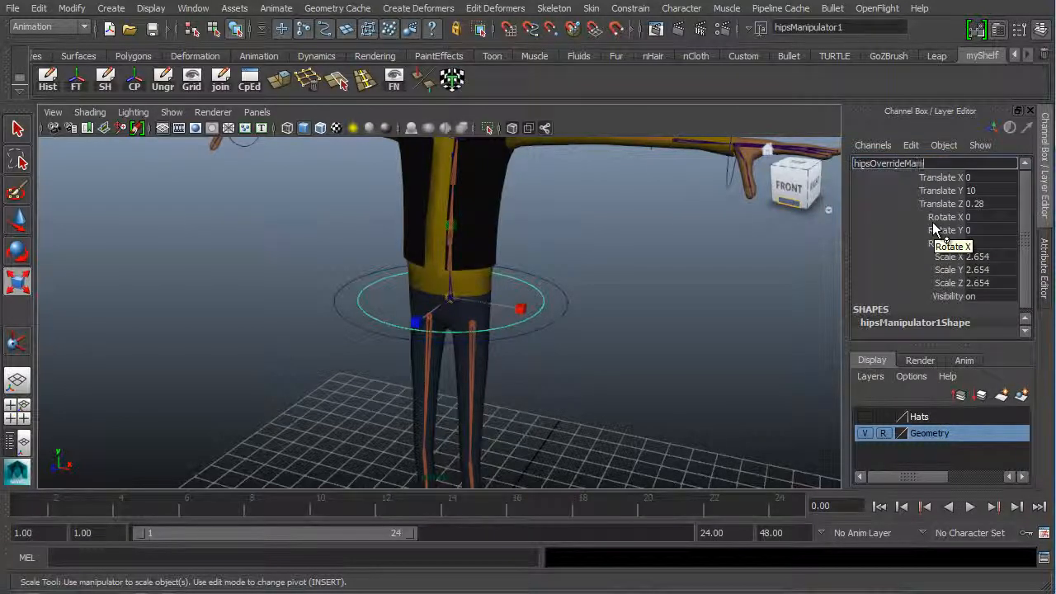
pyautogui.write('verrideManipulator')
pyautogui.press('Return')
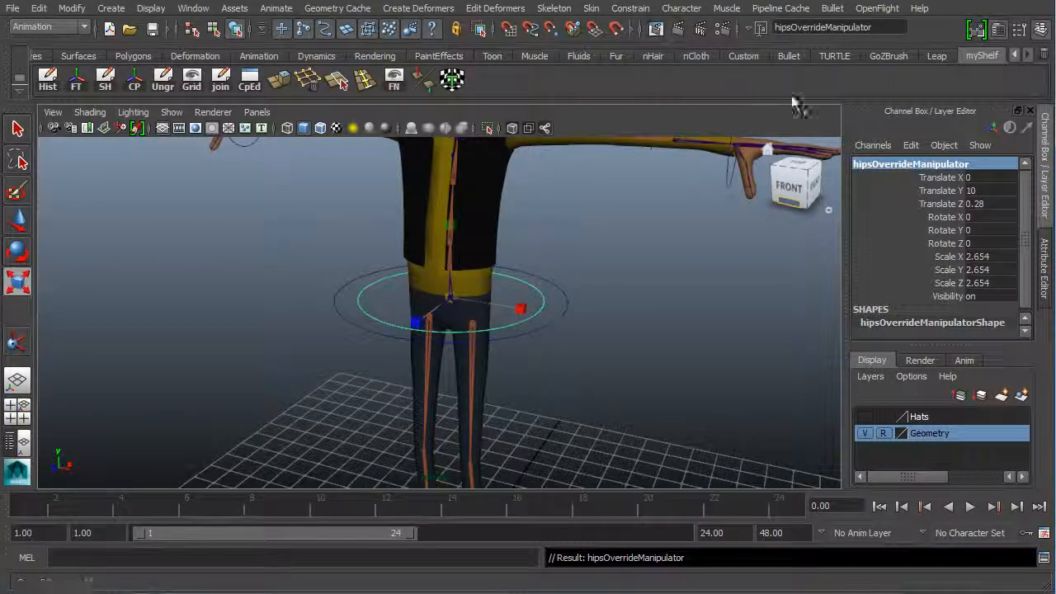
# Select both hip control circles and delete their construction history
pyautogui.keyDown('alt'); pyautogui.moveTo(651, 343); pyautogui.dragTo(471, 350); pyautogui.keyUp('alt')
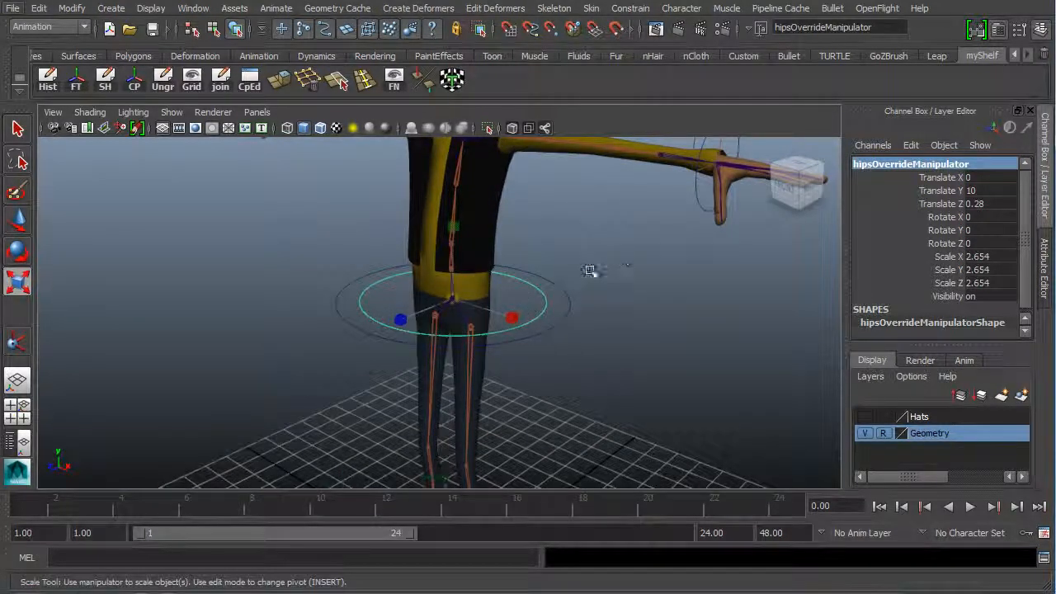
pyautogui.moveTo(537, 291); pyautogui.dragTo(558, 261)
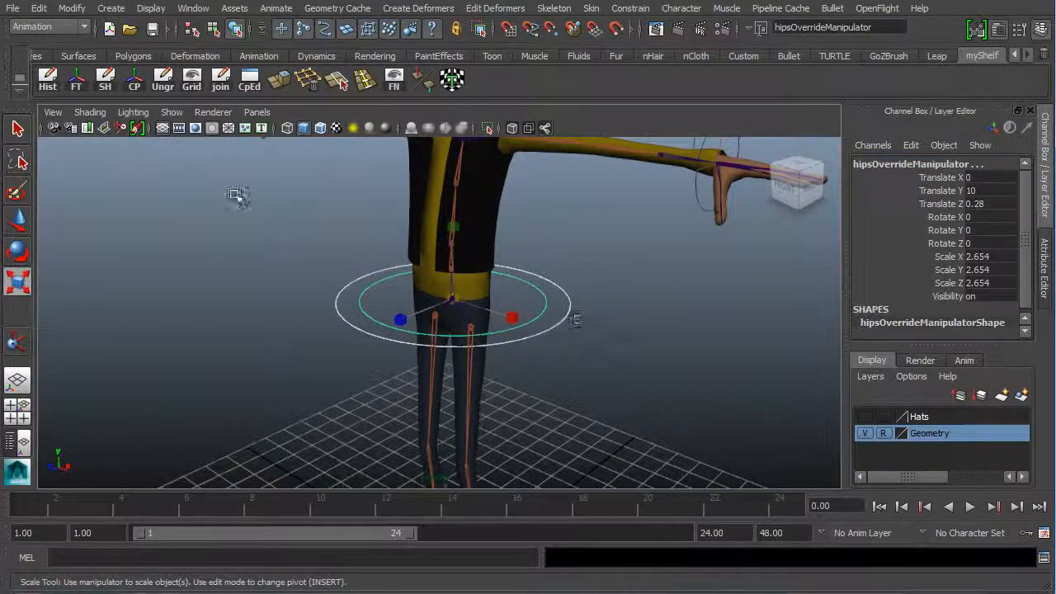
pyautogui.click(41, 9)
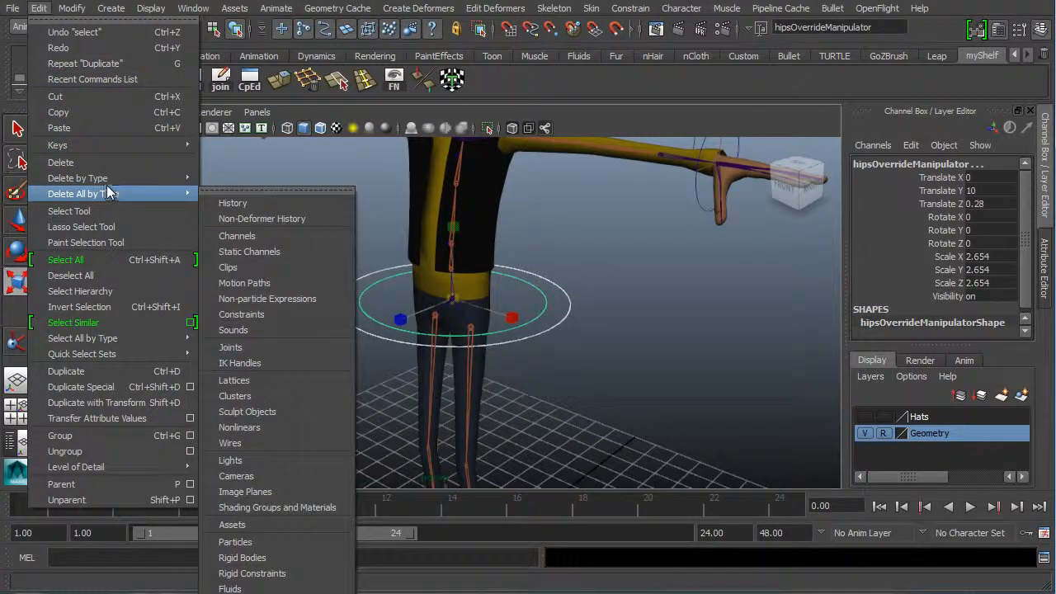
pyautogui.moveTo(116, 178)
pyautogui.click(228, 187)
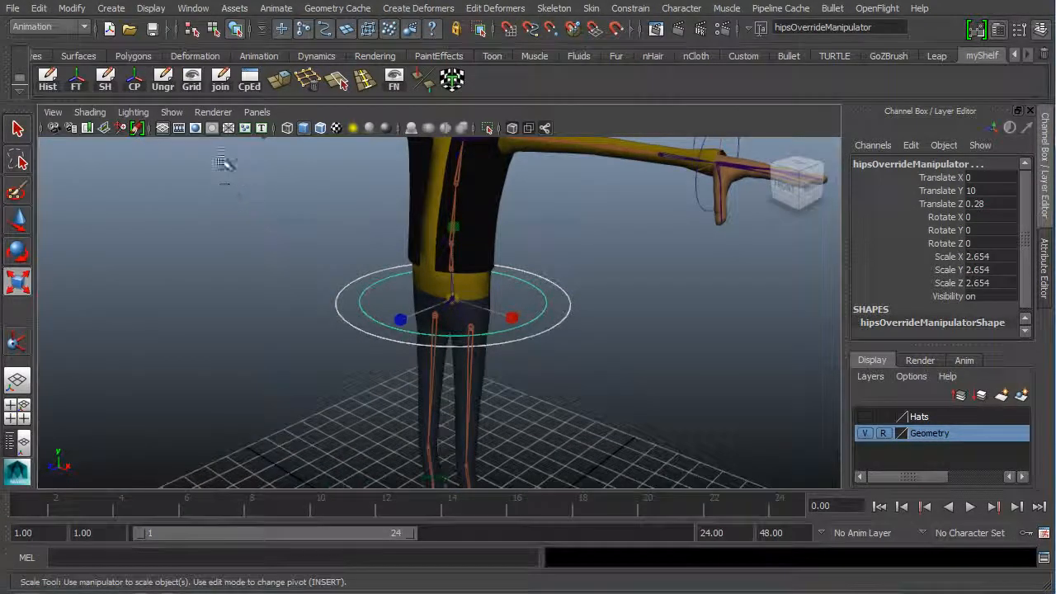
# Freeze the transformations of both hip circles, check their translate, rotate and scale channels, and clear the selection
pyautogui.click(73, 9)
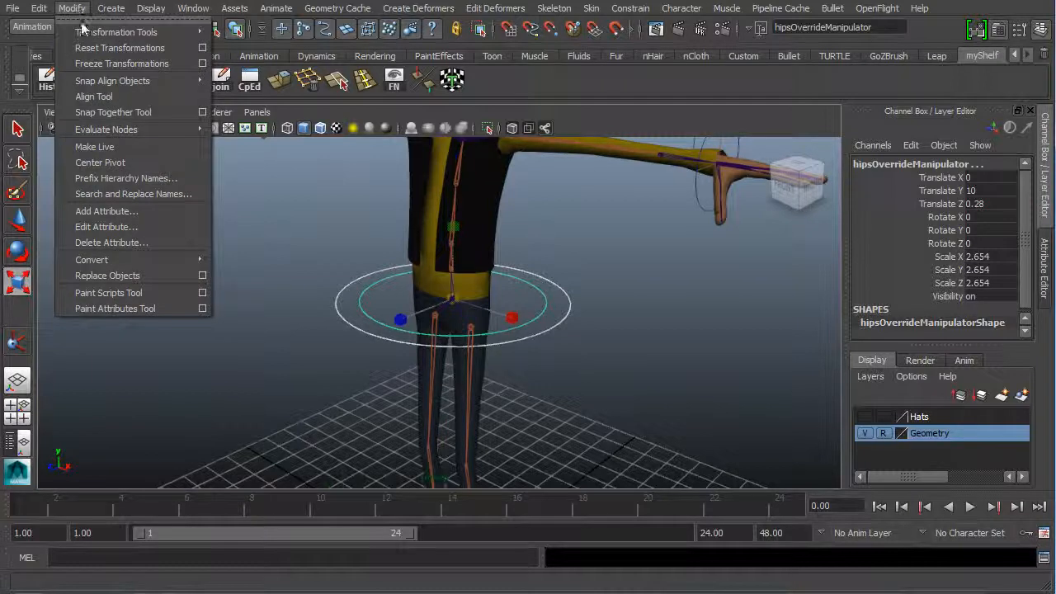
pyautogui.click(132, 62)
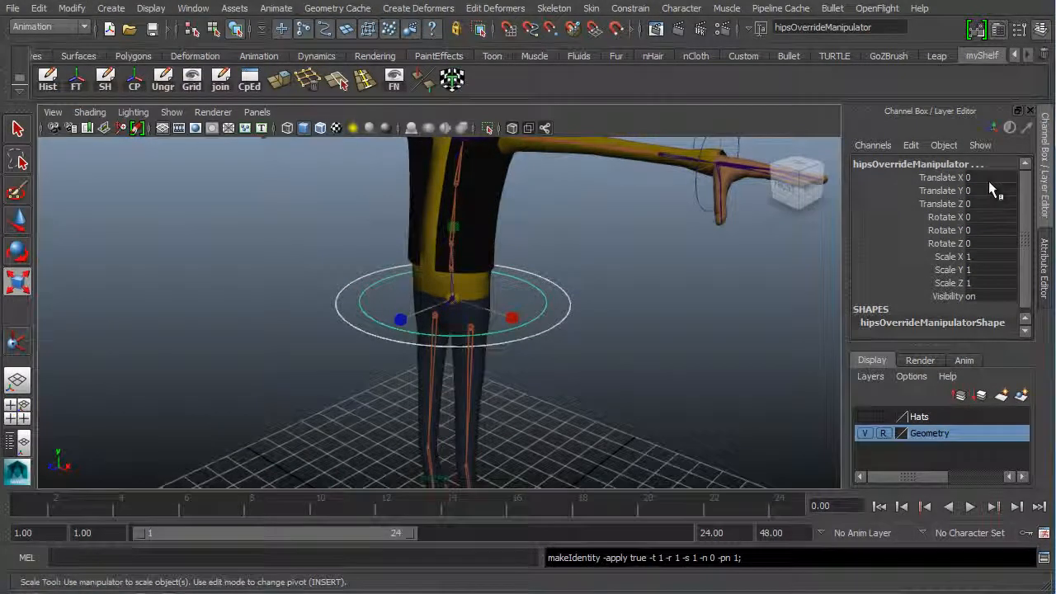
pyautogui.moveTo(988, 179); pyautogui.dragTo(991, 283)
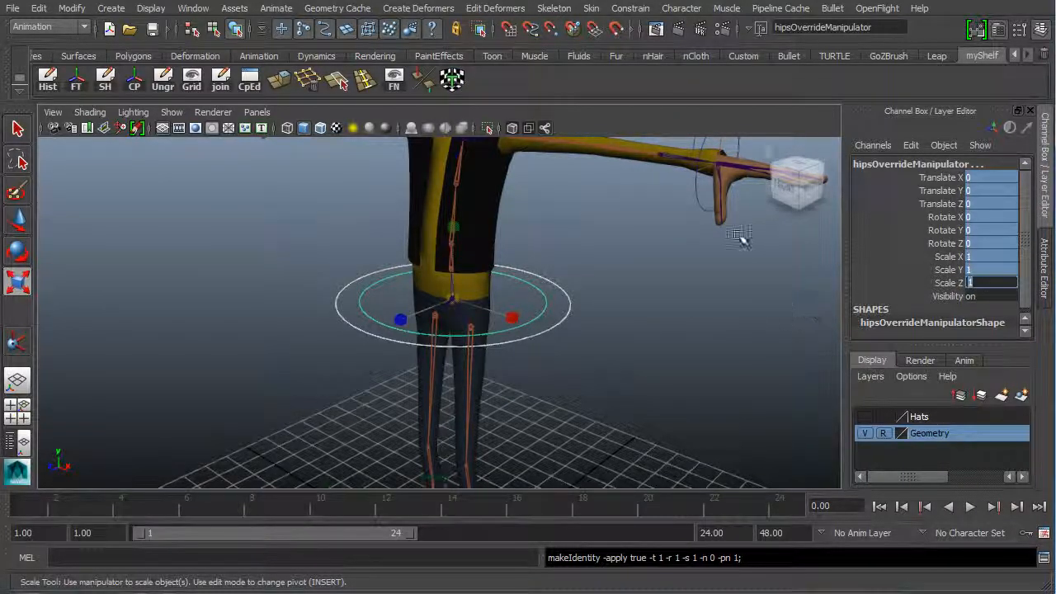
pyautogui.keyDown('alt'); pyautogui.moveTo(600, 397); pyautogui.dragTo(591, 397); pyautogui.keyUp('alt')
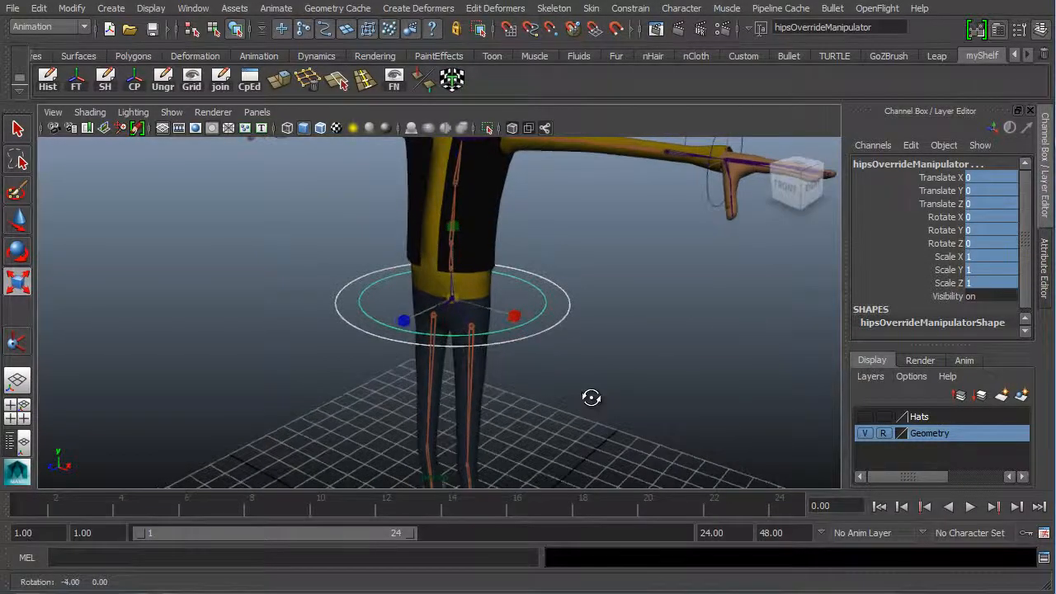
pyautogui.click(612, 342)
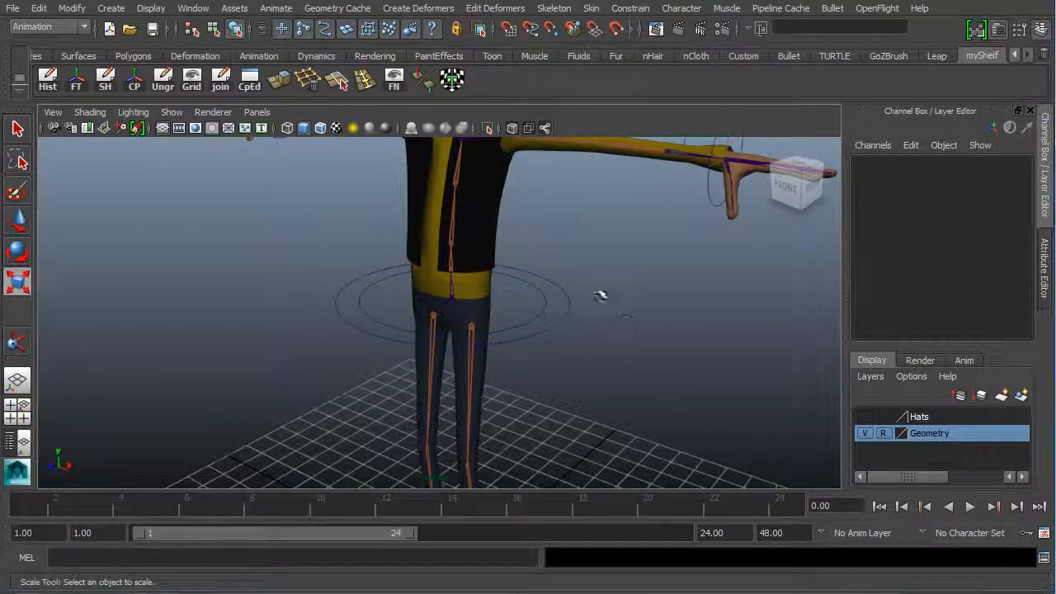
# Parent the inner hipsOverrideManipulator circle under the outer hipsManipulator circle and select the outer circle to check the hierarchy
pyautogui.click(546, 298)
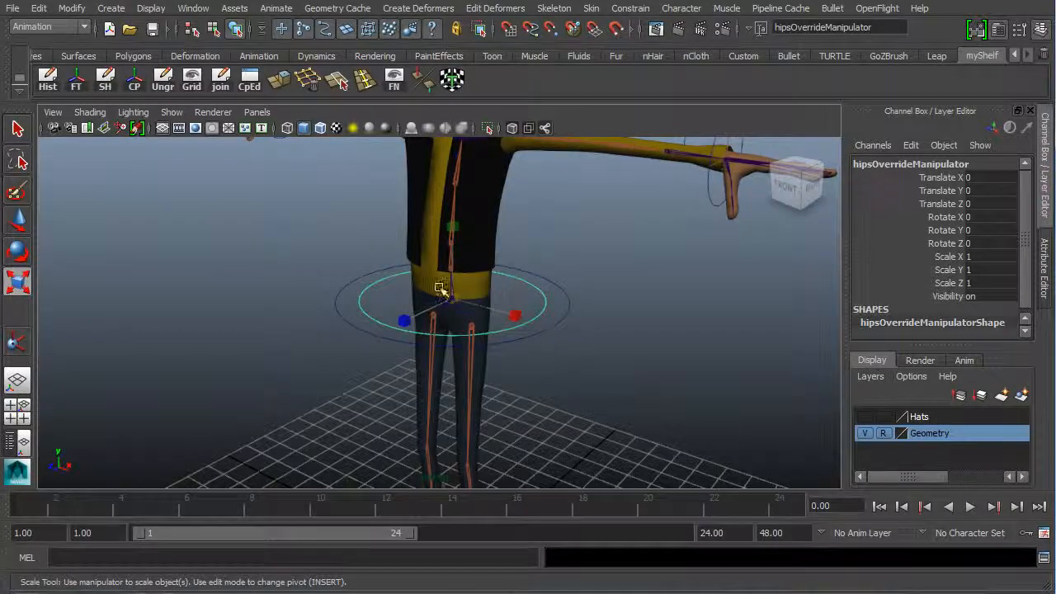
pyautogui.keyDown('alt'); pyautogui.moveTo(439, 285); pyautogui.dragTo(511, 287, button='right'); pyautogui.keyUp('alt')
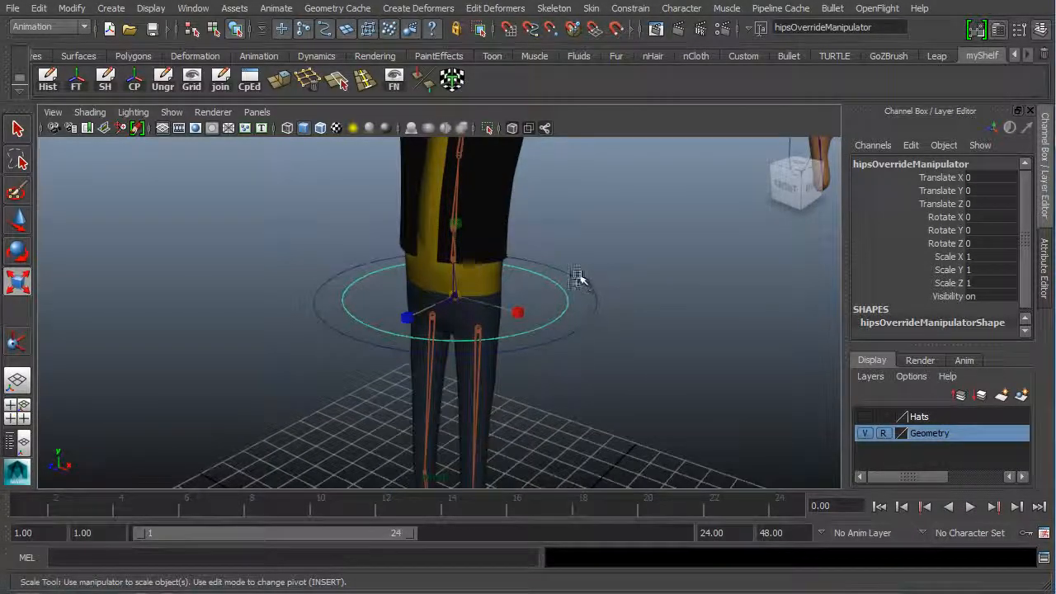
pyautogui.press('q')
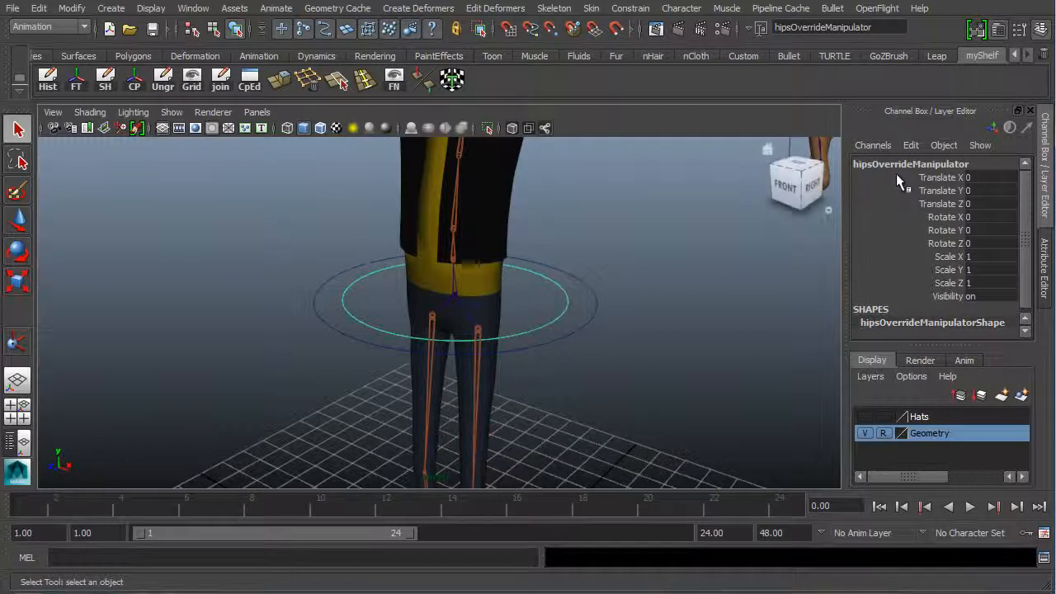
pyautogui.keyDown('shift'); pyautogui.click(598, 302); pyautogui.keyUp('shift')
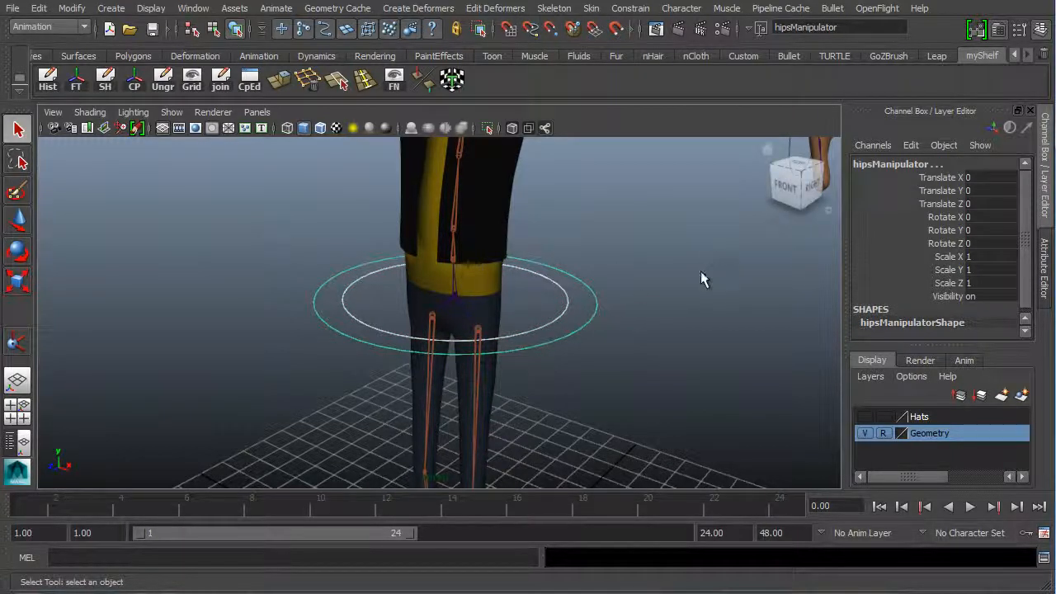
pyautogui.press('p')
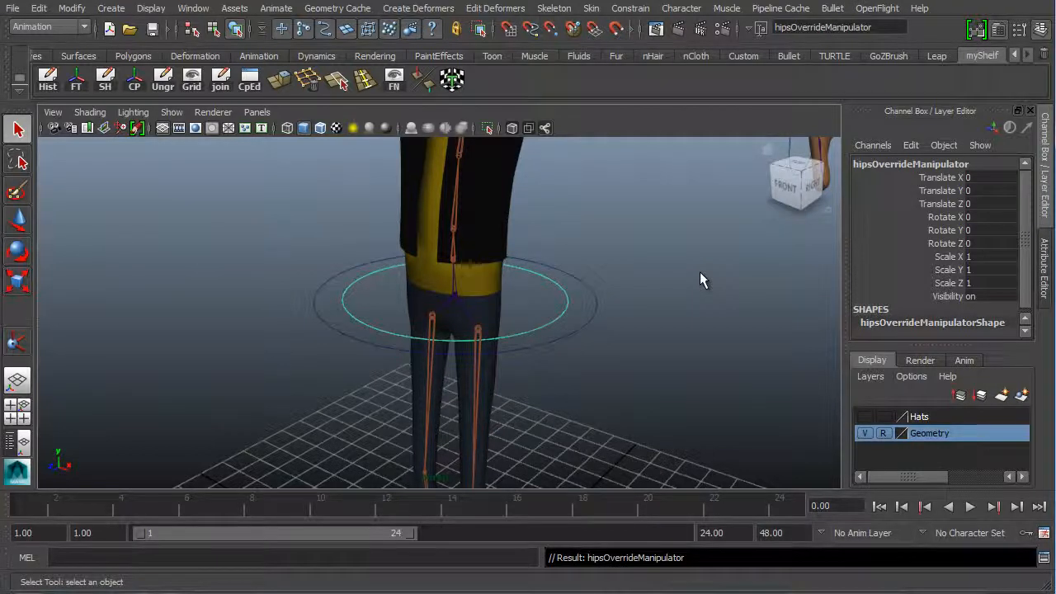
pyautogui.click(589, 298)
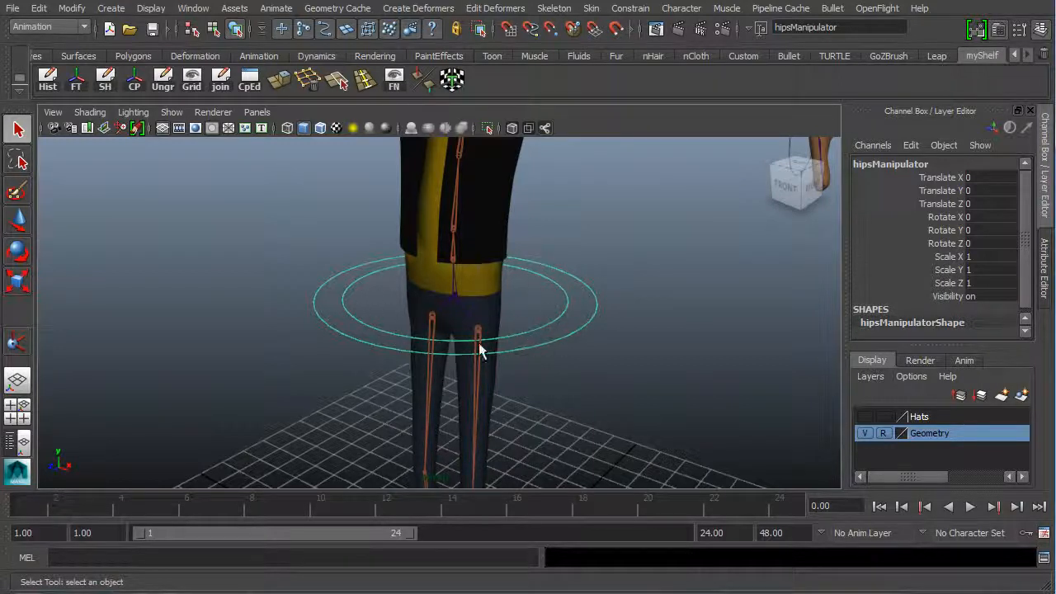
# Open the Outliner and locate the Hips joint and its Hips_Override child joint
pyautogui.keyDown('alt'); pyautogui.moveTo(570, 369); pyautogui.dragTo(615, 375); pyautogui.keyUp('alt')
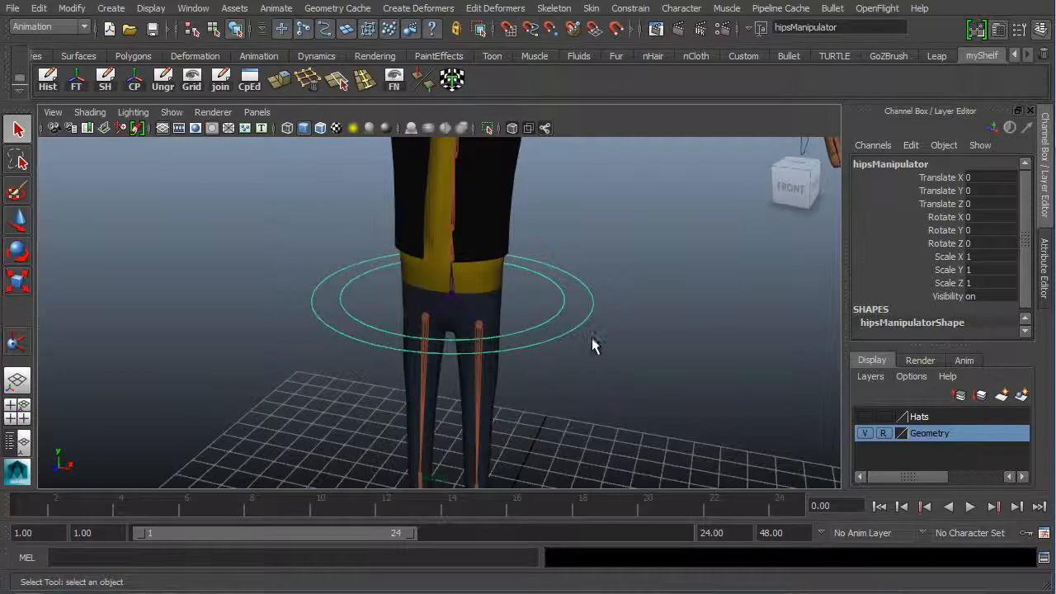
pyautogui.keyDown('alt'); pyautogui.moveTo(667, 328); pyautogui.dragTo(739, 328, button='middle'); pyautogui.keyUp('alt')
pyautogui.keyDown('alt'); pyautogui.moveTo(676, 308); pyautogui.dragTo(756, 297, button='middle'); pyautogui.keyUp('alt')
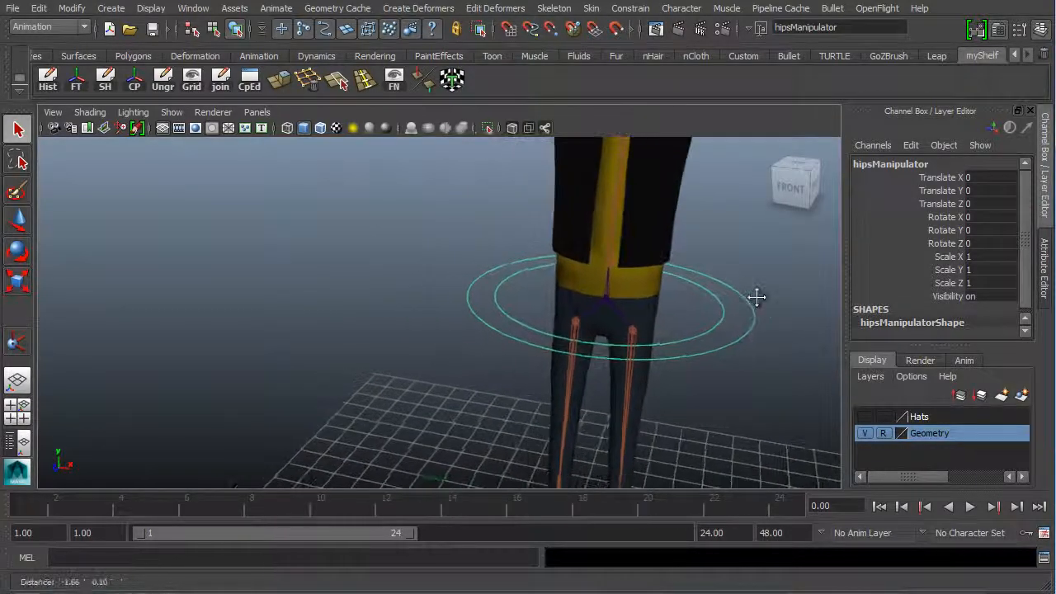
pyautogui.keyDown('alt'); pyautogui.moveTo(757, 317); pyautogui.dragTo(702, 333); pyautogui.keyUp('alt')
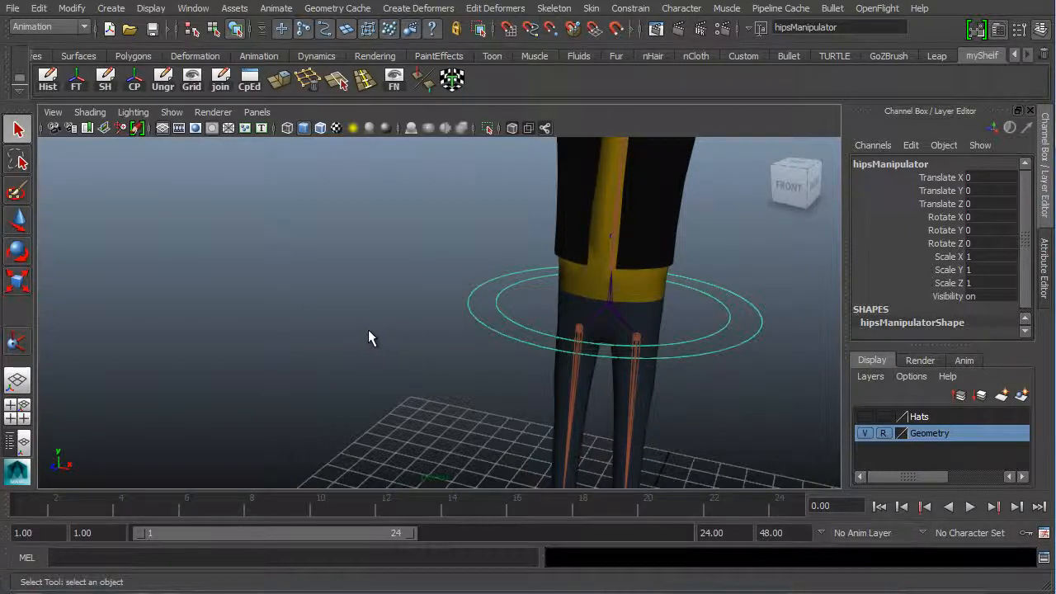
pyautogui.click(191, 8)
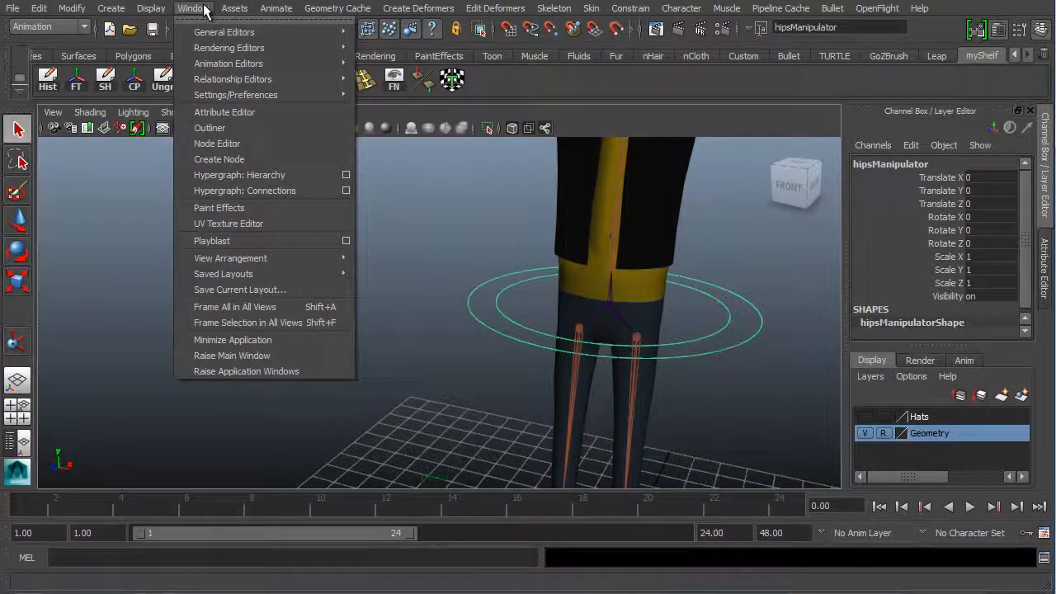
pyautogui.click(210, 128)
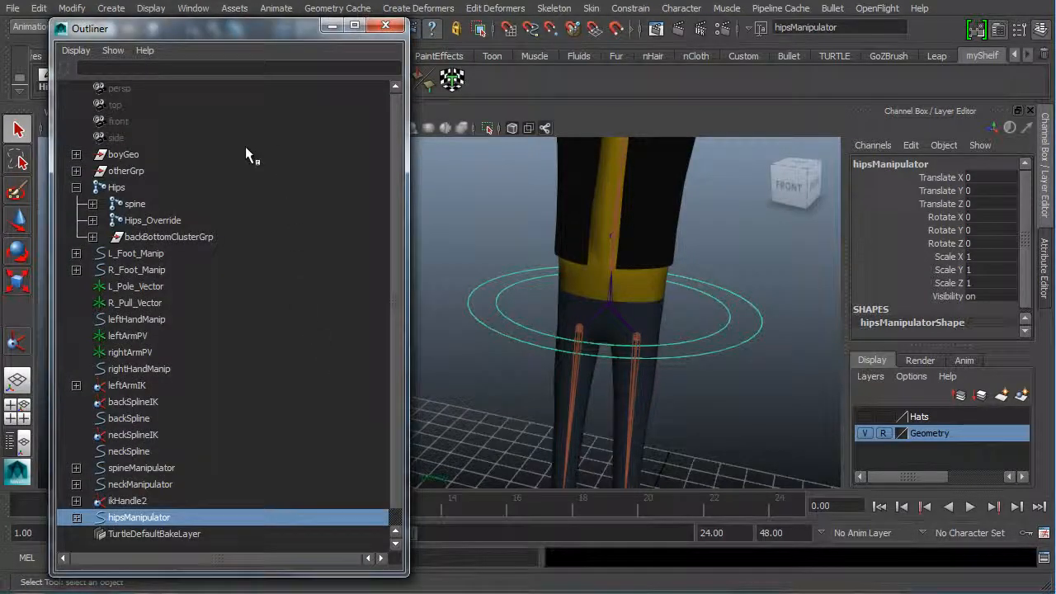
pyautogui.click(116, 188)
pyautogui.click(149, 221)
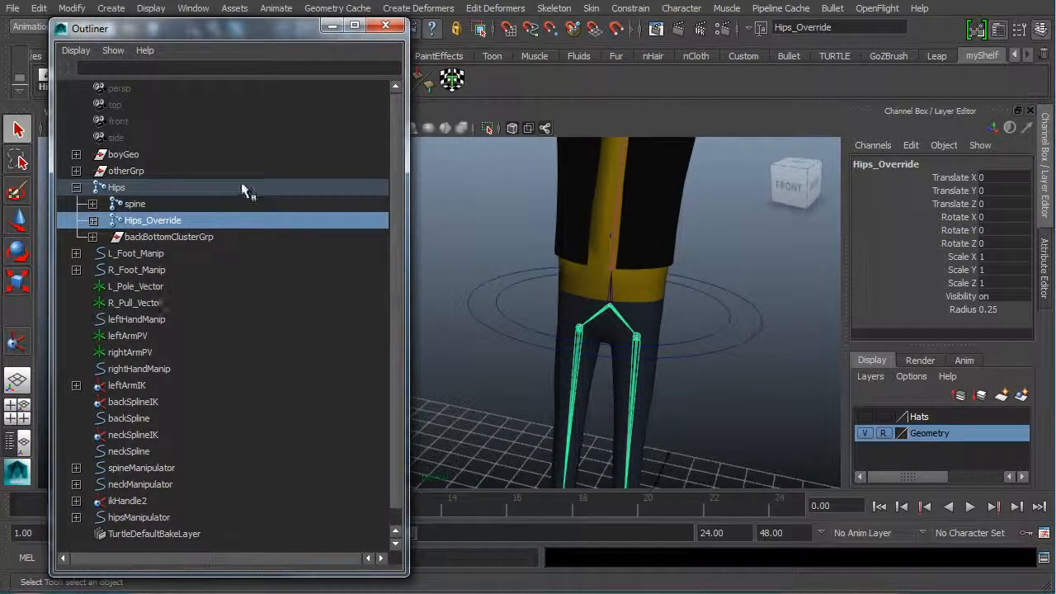
pyautogui.click(150, 187)
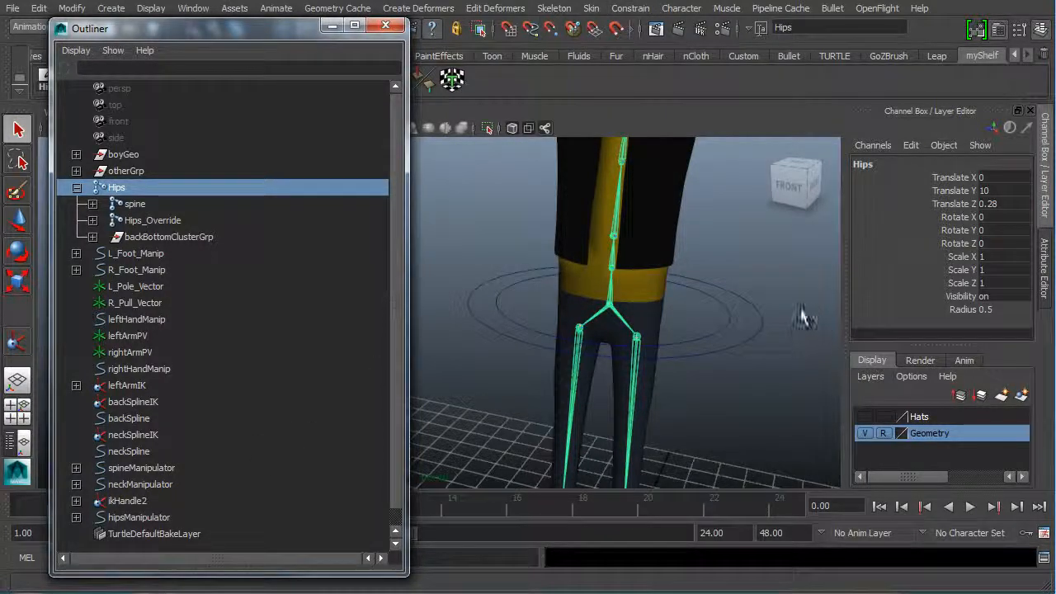
# Parent-constrain the Hips joint to hipsManipulator with Maintain offset on, all translate and rotate axes, and weight 1
pyautogui.click(760, 319)
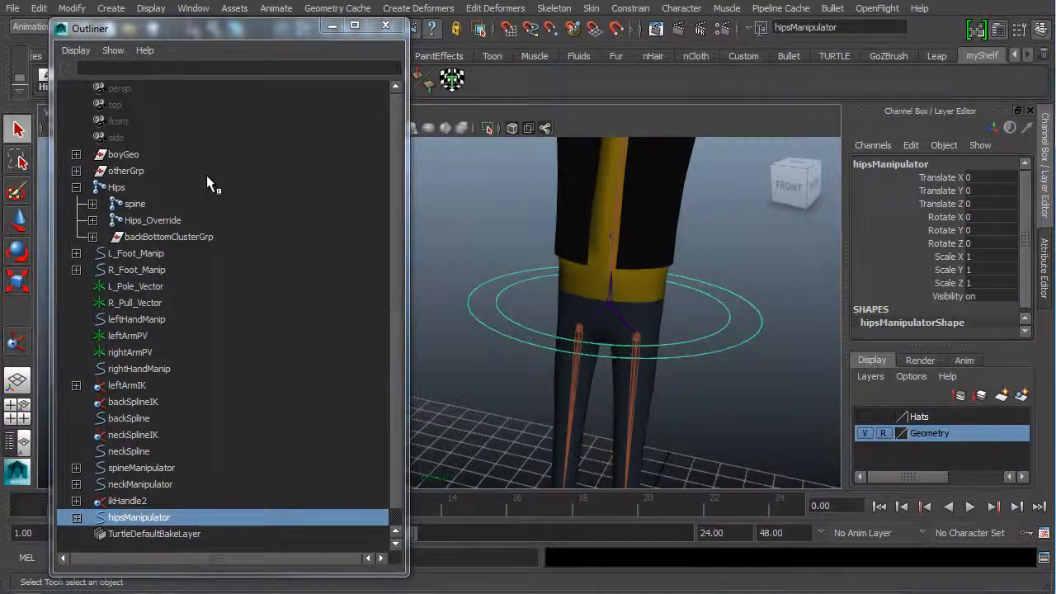
pyautogui.keyDown('ctrl'); pyautogui.click(113, 188); pyautogui.keyUp('ctrl')
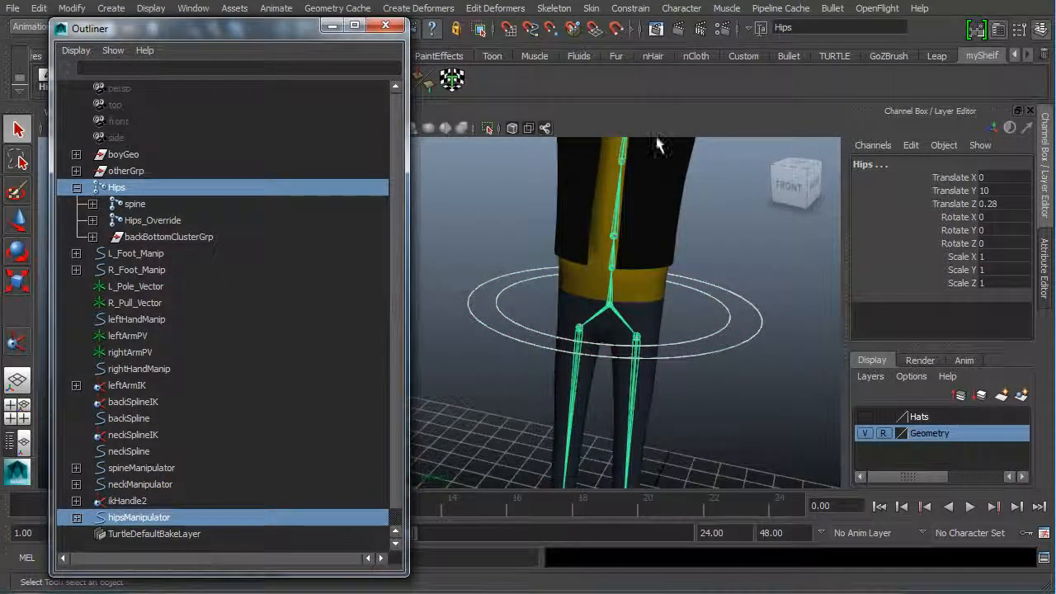
pyautogui.click(639, 7)
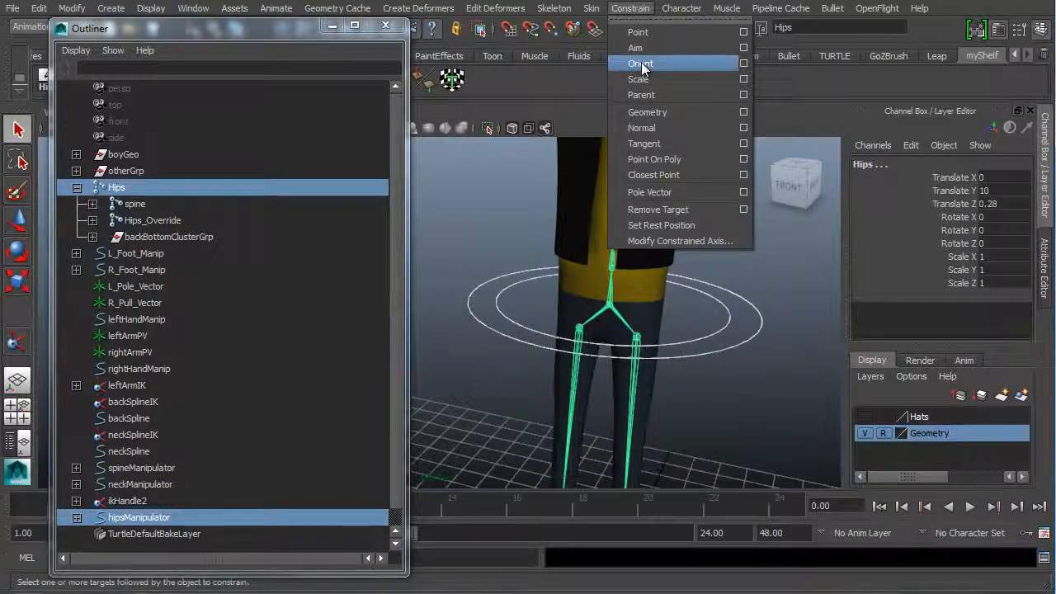
pyautogui.click(743, 95)
pyautogui.moveTo(840, 74); pyautogui.dragTo(760, 67)
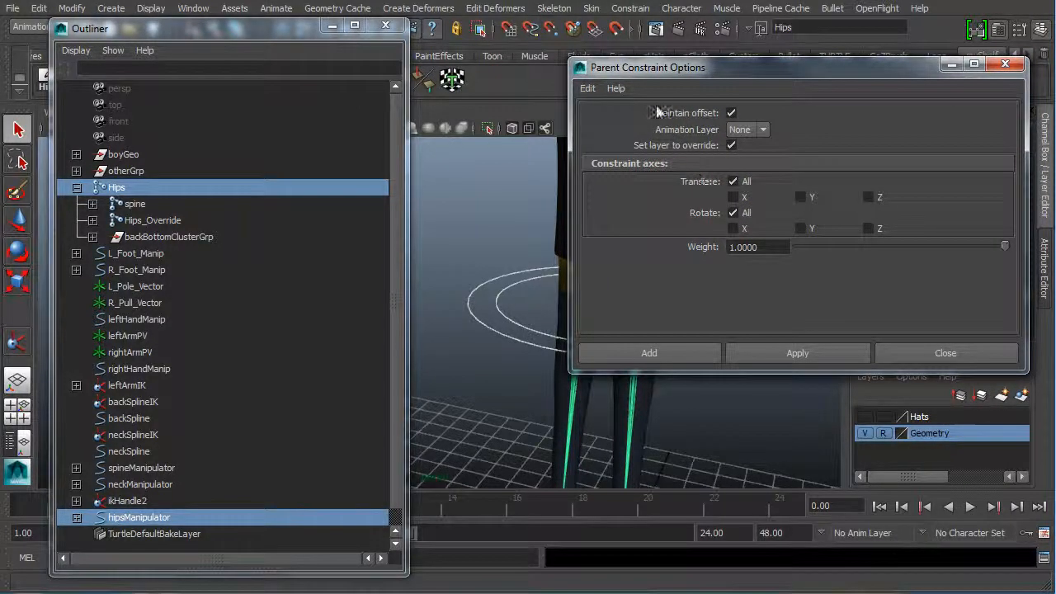
pyautogui.click(584, 89)
pyautogui.click(602, 120)
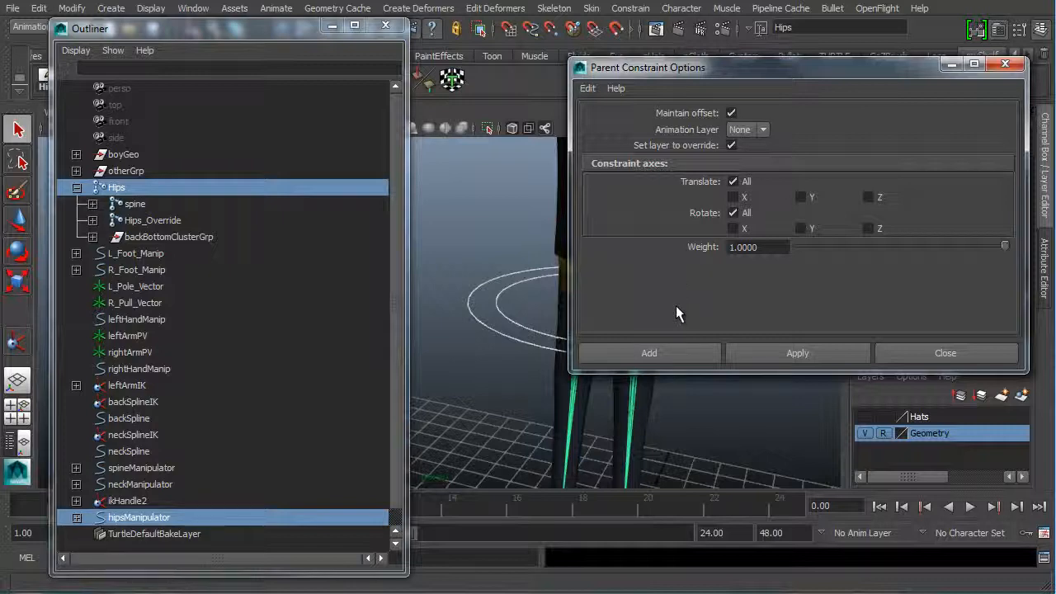
pyautogui.click(675, 351)
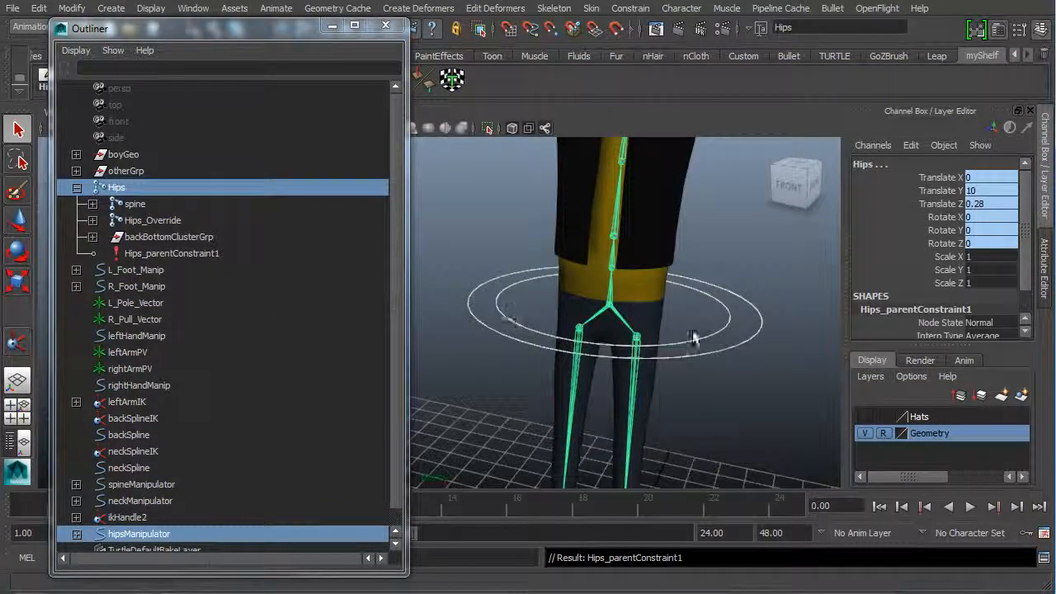
# Compare the translate and rotate channels of hipsManipulator with those of the constrained Hips joint
pyautogui.moveTo(764, 293); pyautogui.dragTo(742, 326)
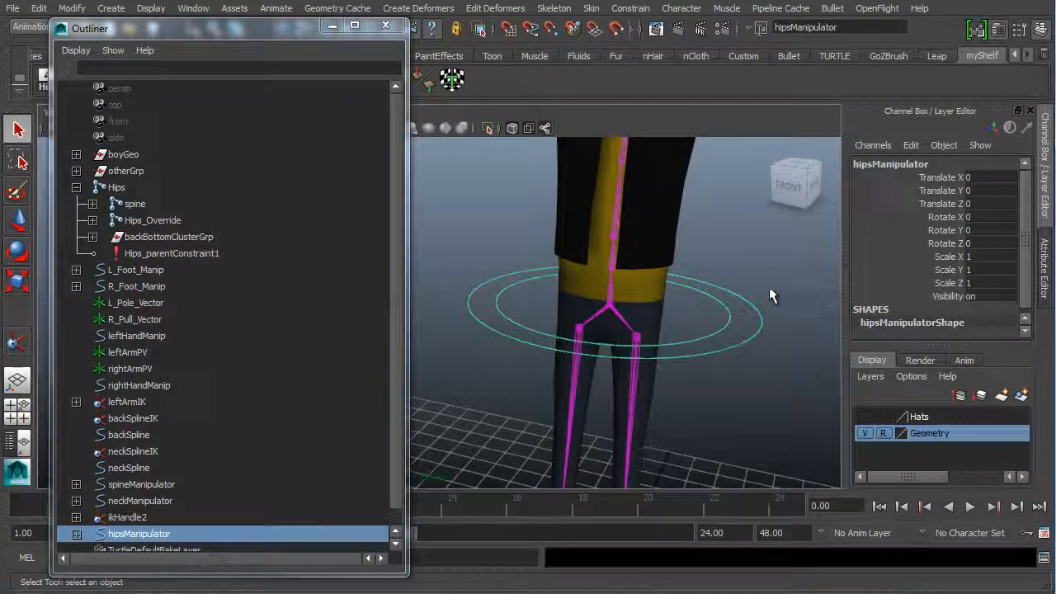
pyautogui.click(115, 187)
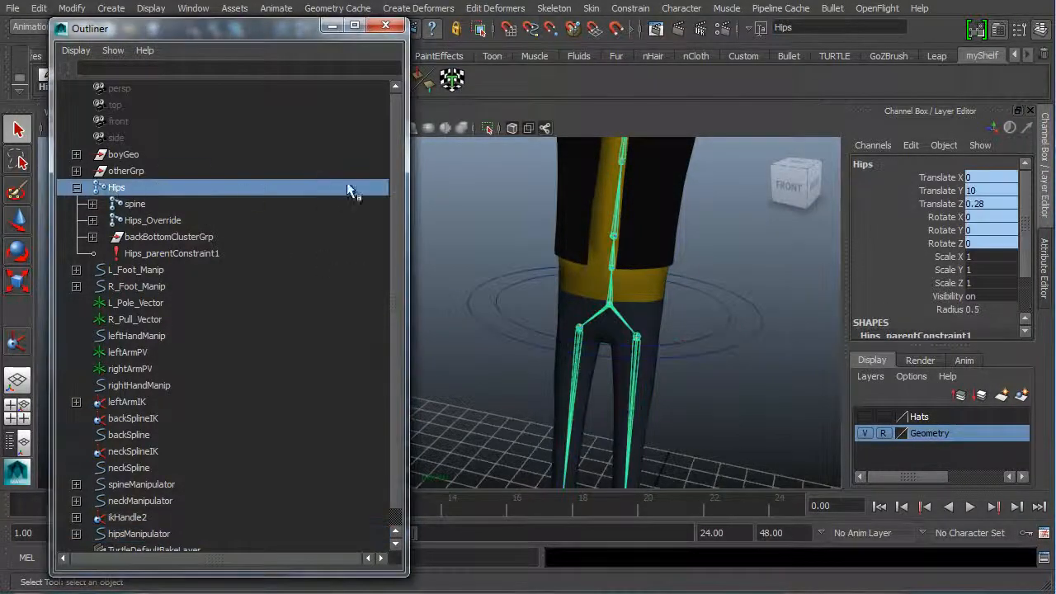
pyautogui.moveTo(946, 177); pyautogui.dragTo(950, 244)
pyautogui.click(994, 242)
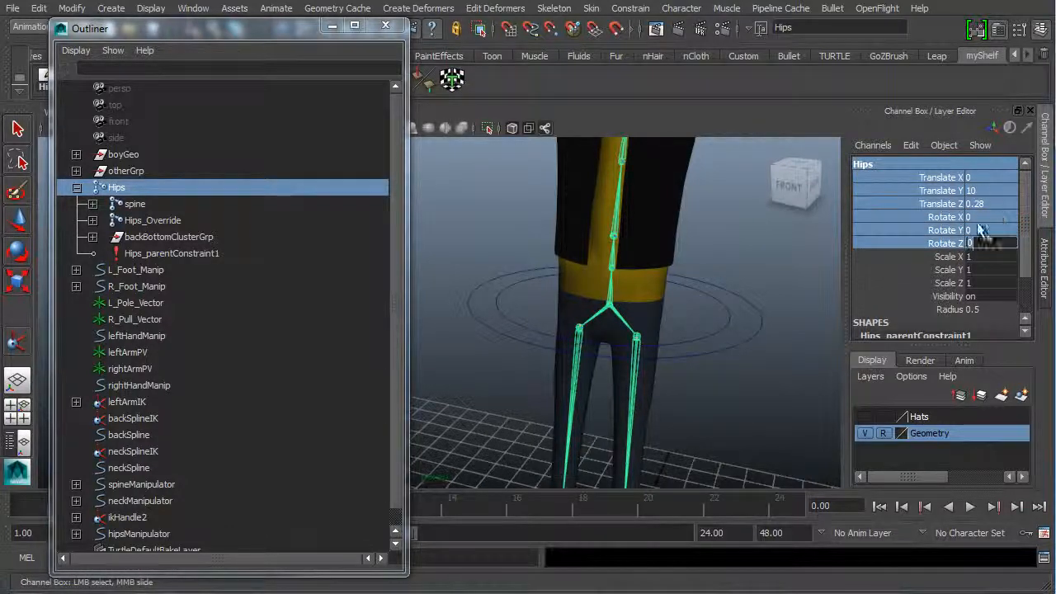
pyautogui.click(942, 177)
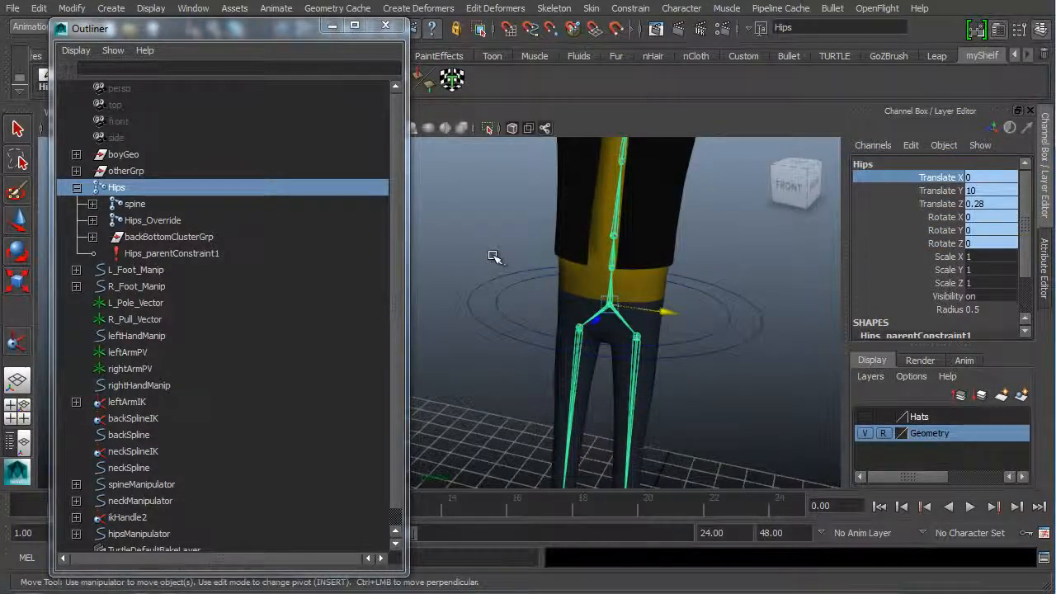
# Test the Hips constraint by moving the hipsManipulator circle down about 2.92 units, and undo the move
pyautogui.click(743, 343)
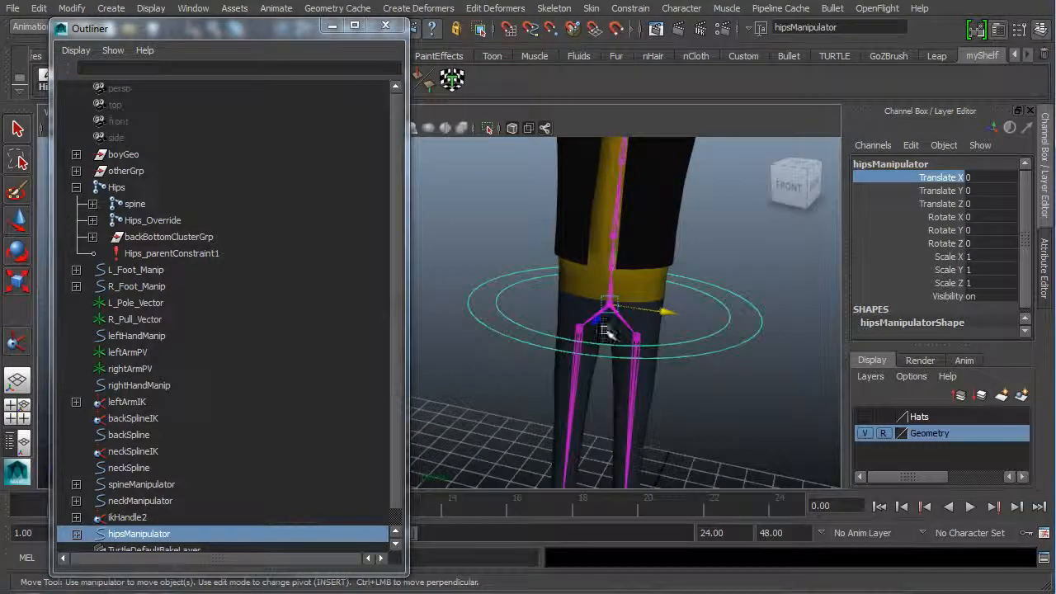
pyautogui.keyDown('alt'); pyautogui.moveTo(618, 264); pyautogui.dragTo(680, 316); pyautogui.keyUp('alt')
pyautogui.keyDown('alt'); pyautogui.moveTo(681, 316); pyautogui.dragTo(571, 310, button='right'); pyautogui.keyUp('alt')
pyautogui.moveTo(531, 266); pyautogui.dragTo(545, 323)
pyautogui.hotkey('ctrl', 'z')
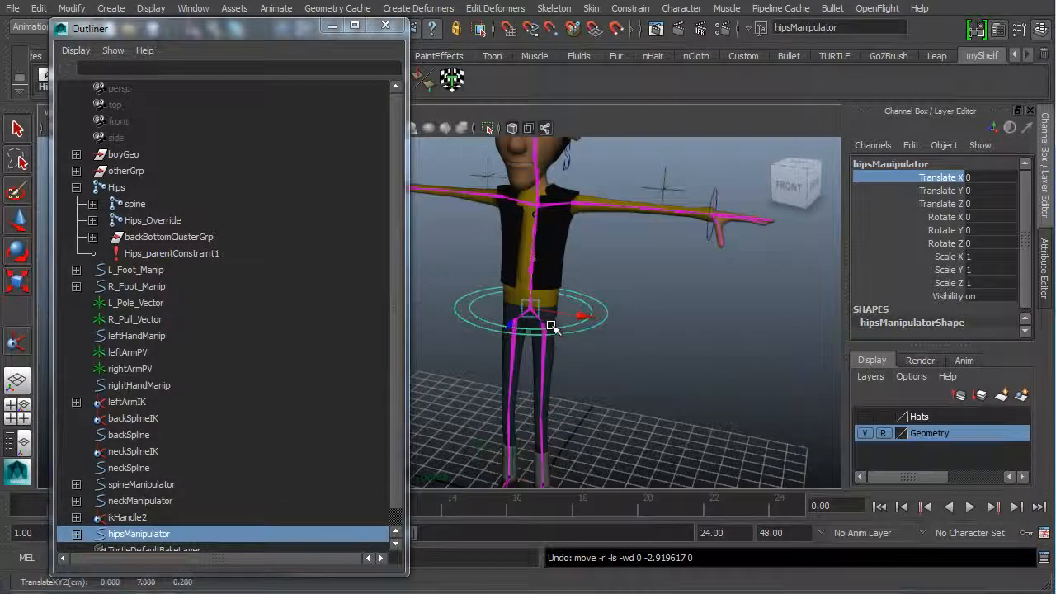
# Test the Hips constraint by rotating the hipsManipulator circle, and undo the rotation
pyautogui.press('e')
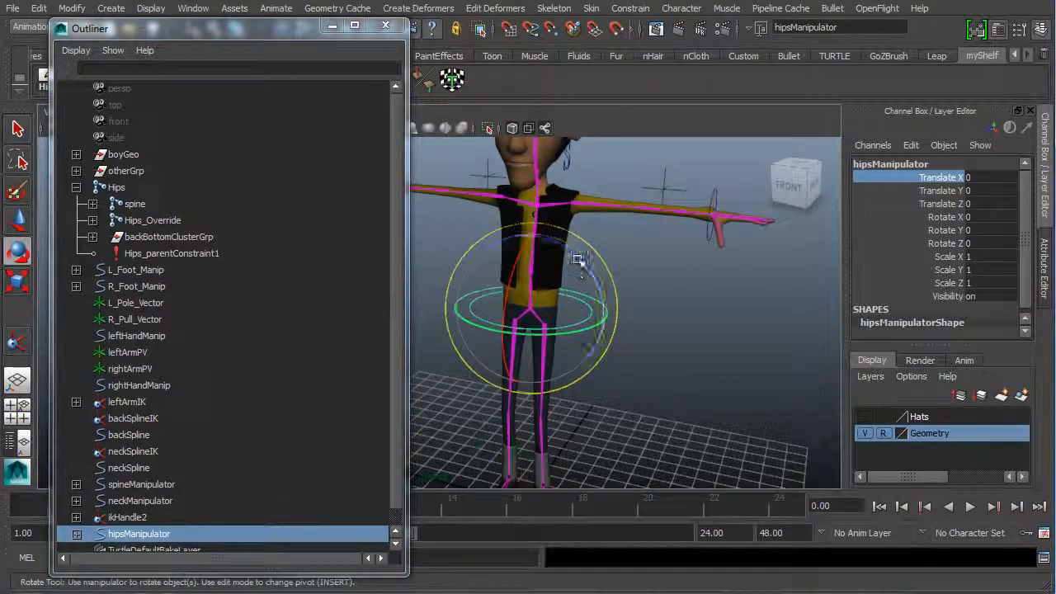
pyautogui.moveTo(609, 297); pyautogui.dragTo(537, 199)
pyautogui.hotkey('ctrl', 'z')
pyautogui.hotkey('ctrl', 'z')
# Orient-constrain the Hips_Override joint to hipsOverrideManipulator with the options reset, Maintain offset on, all constraint axes, and weight 1
pyautogui.press('f')
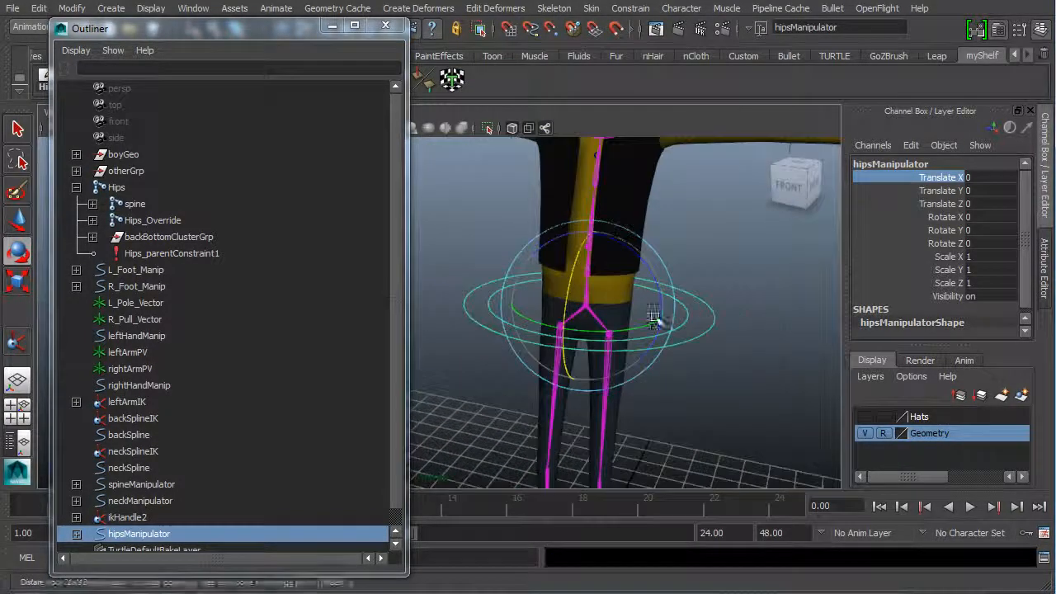
pyautogui.keyDown('alt'); pyautogui.moveTo(707, 315); pyautogui.dragTo(681, 308, button='middle'); pyautogui.keyUp('alt')
pyautogui.keyDown('alt'); pyautogui.moveTo(681, 308); pyautogui.dragTo(684, 347, button='right'); pyautogui.keyUp('alt')
pyautogui.keyDown('alt'); pyautogui.moveTo(669, 327); pyautogui.dragTo(644, 330, button='middle'); pyautogui.keyUp('alt')
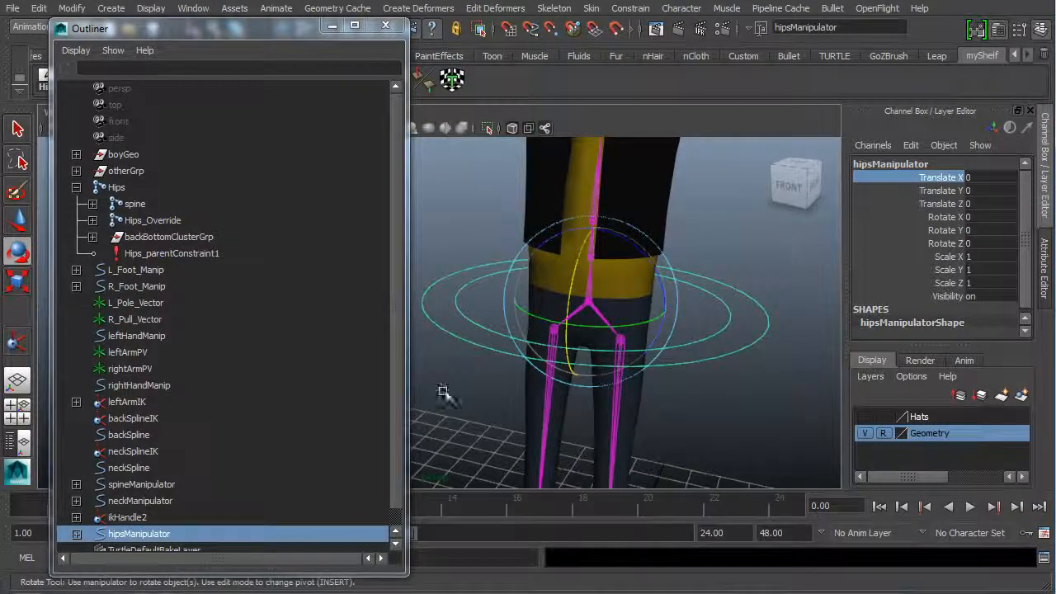
pyautogui.click(733, 312)
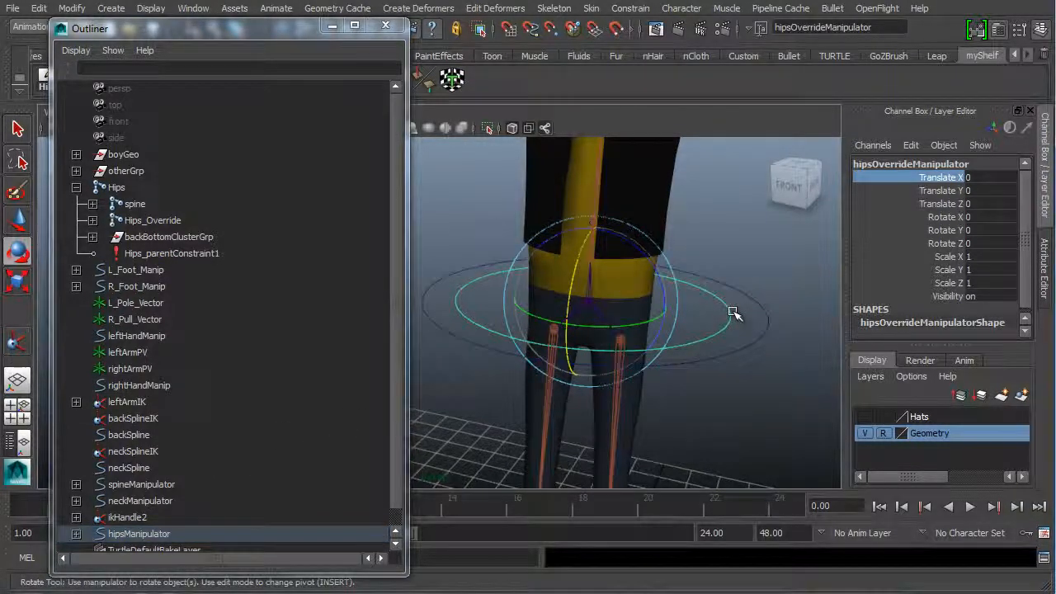
pyautogui.click(146, 220)
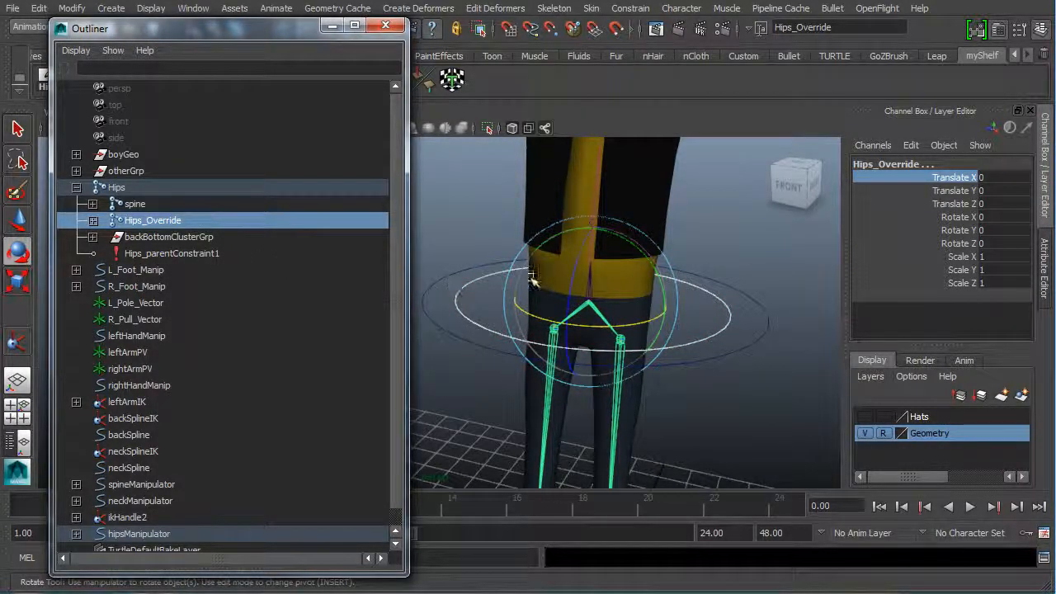
pyautogui.click(634, 10)
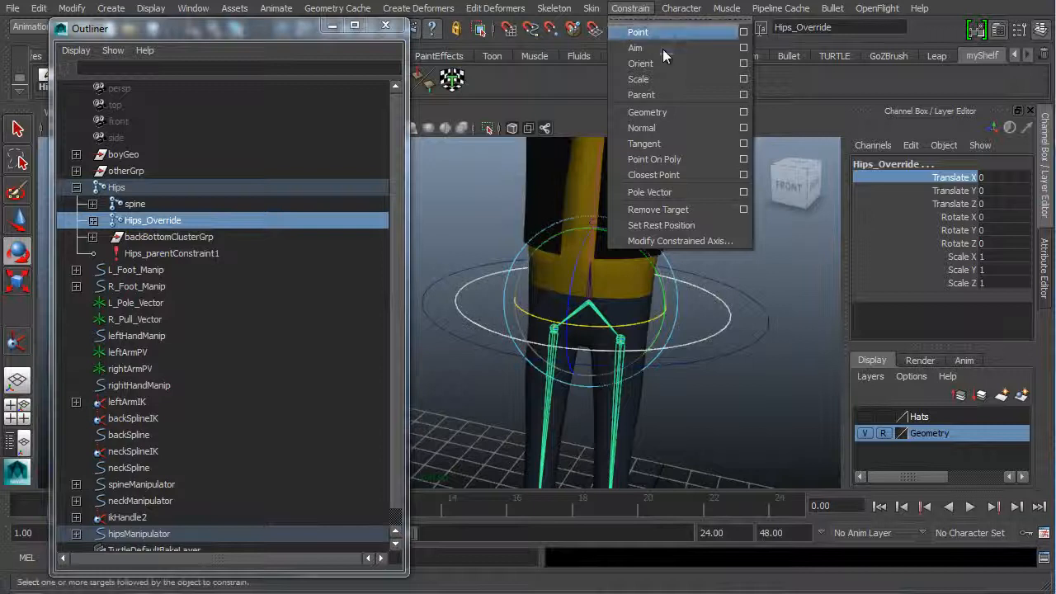
pyautogui.click(743, 62)
pyautogui.moveTo(753, 62); pyautogui.dragTo(748, 76)
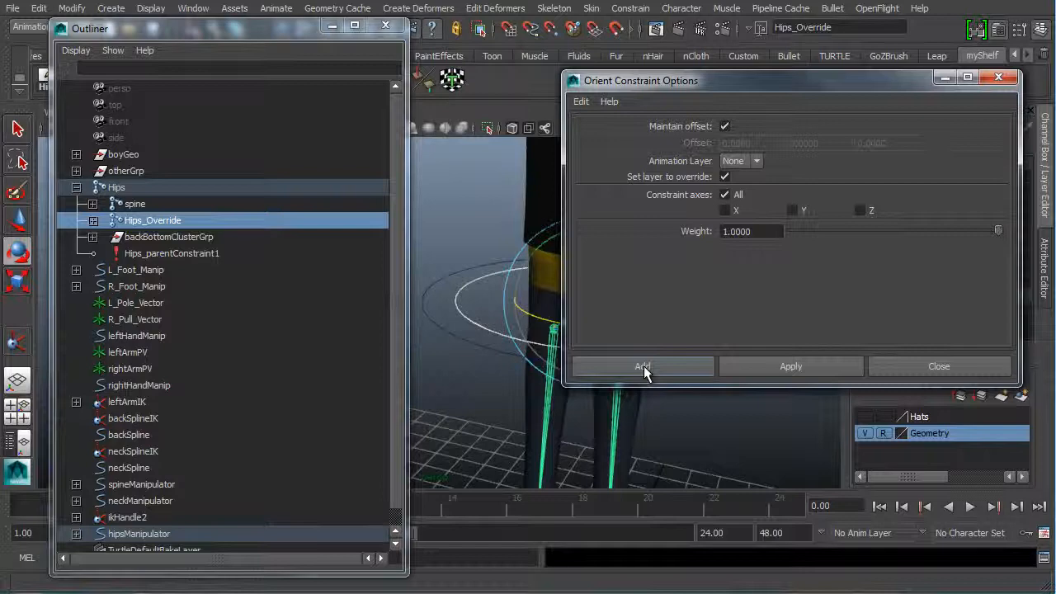
pyautogui.click(580, 102)
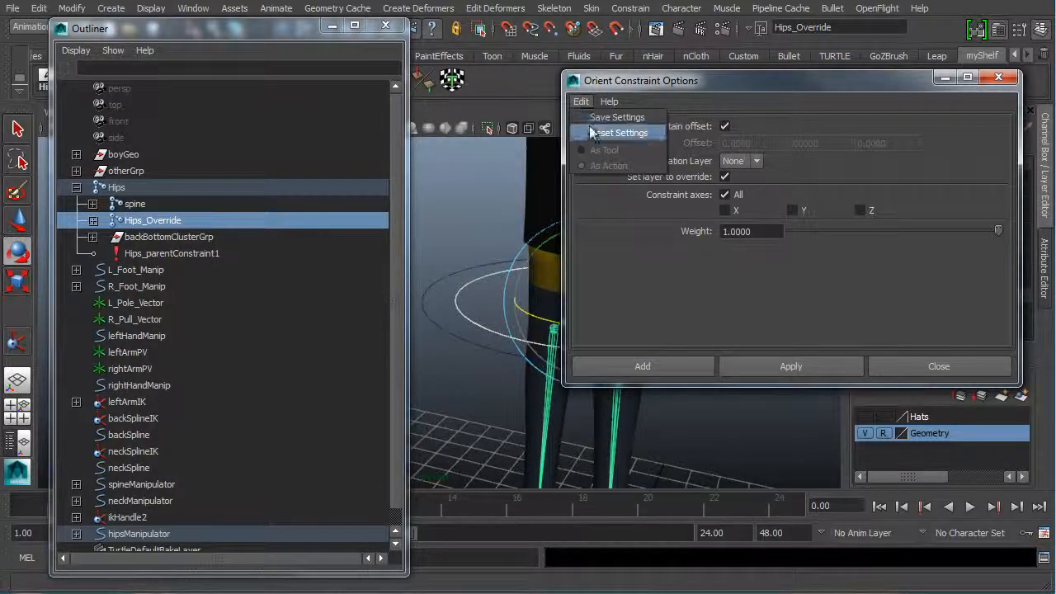
pyautogui.click(614, 133)
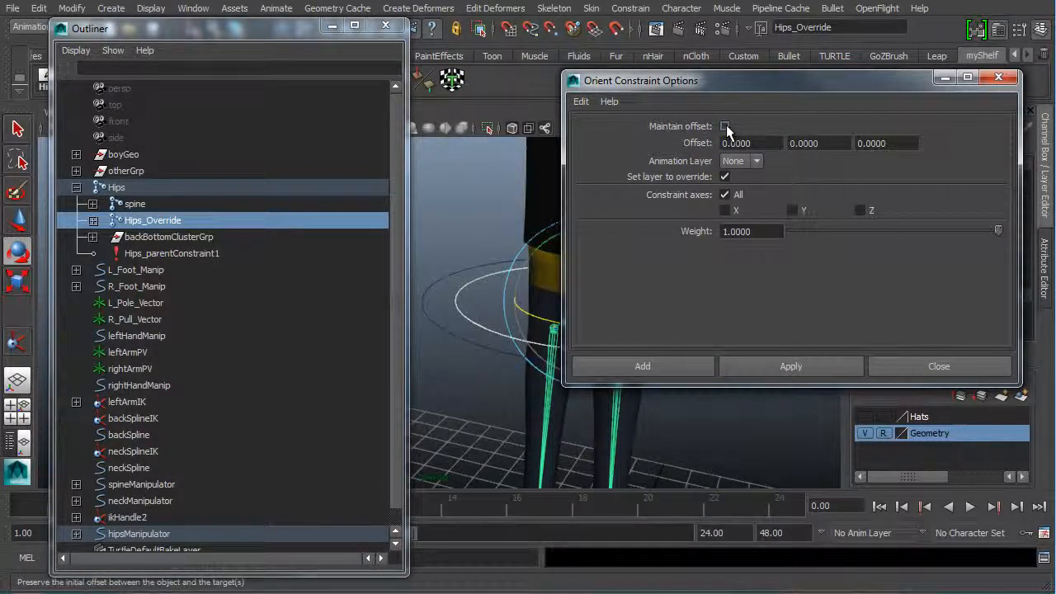
pyautogui.click(725, 127)
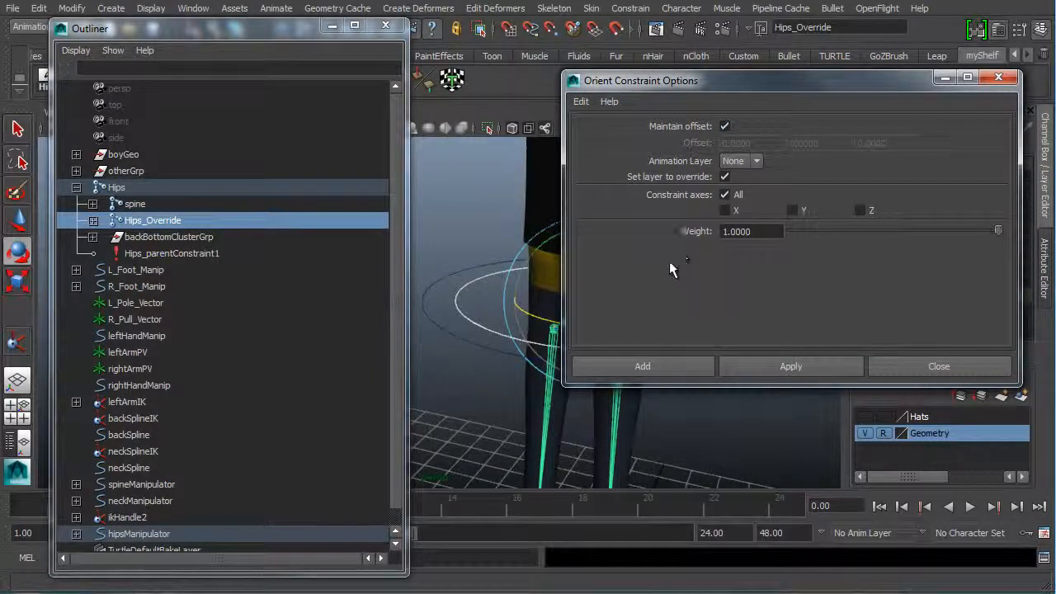
pyautogui.click(651, 366)
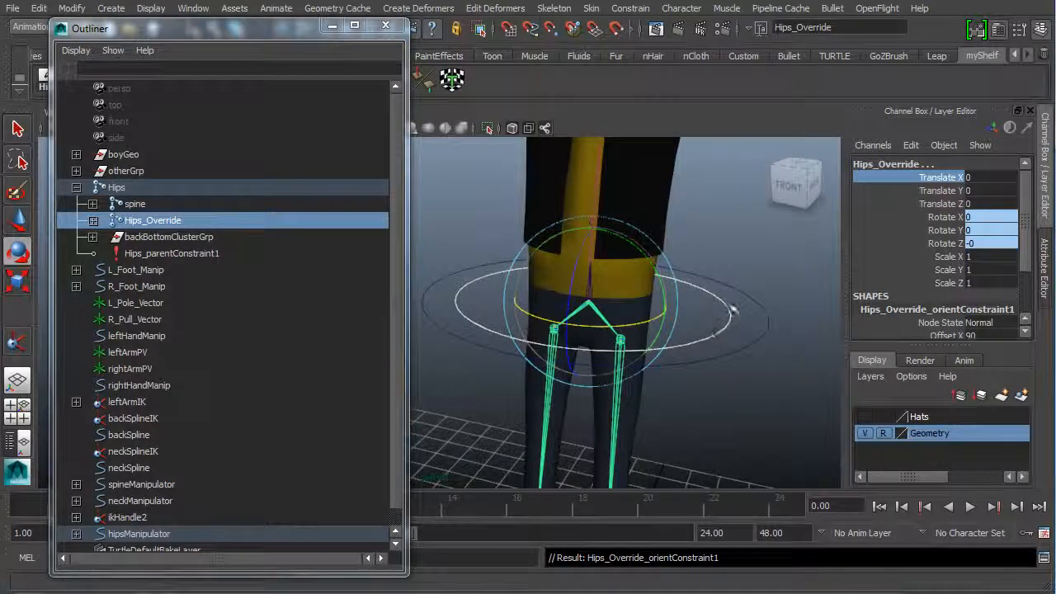
# Compare the translate and rotate channels of hipsOverrideManipulator with those of hipsManipulator
pyautogui.click(719, 336)
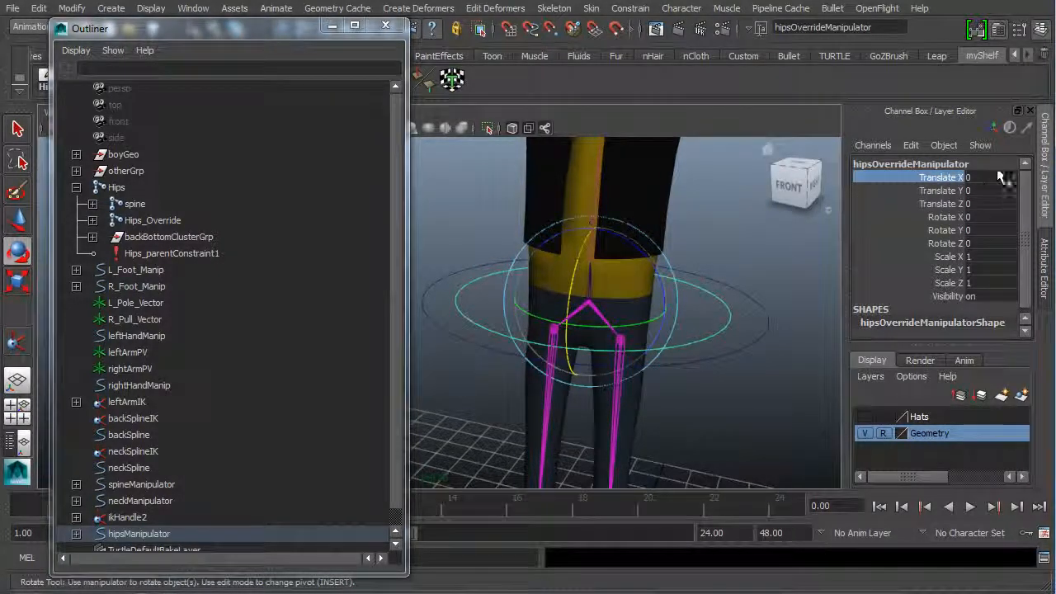
pyautogui.click(762, 307)
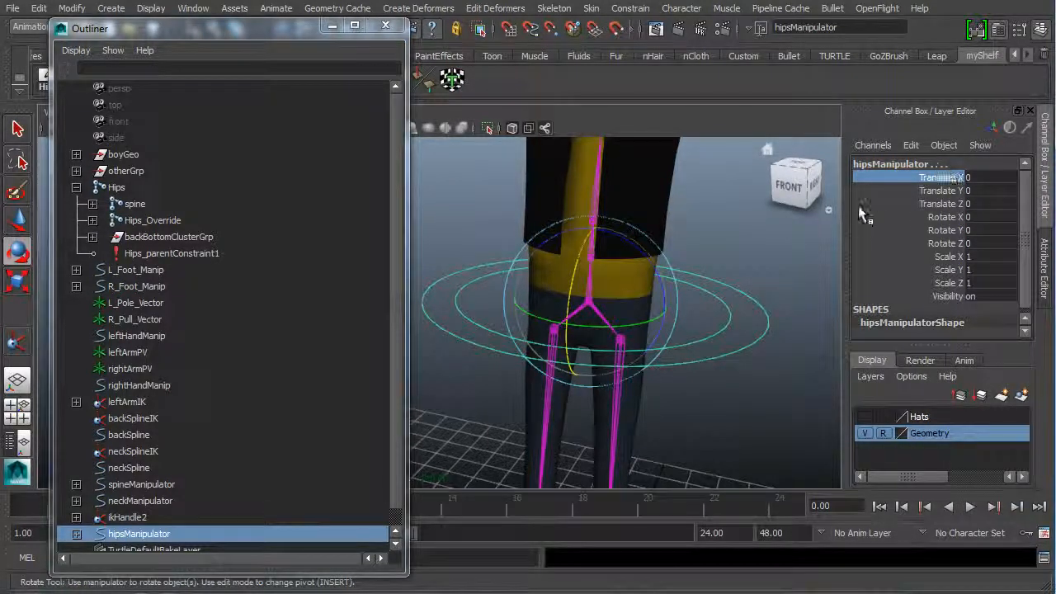
pyautogui.click(727, 327)
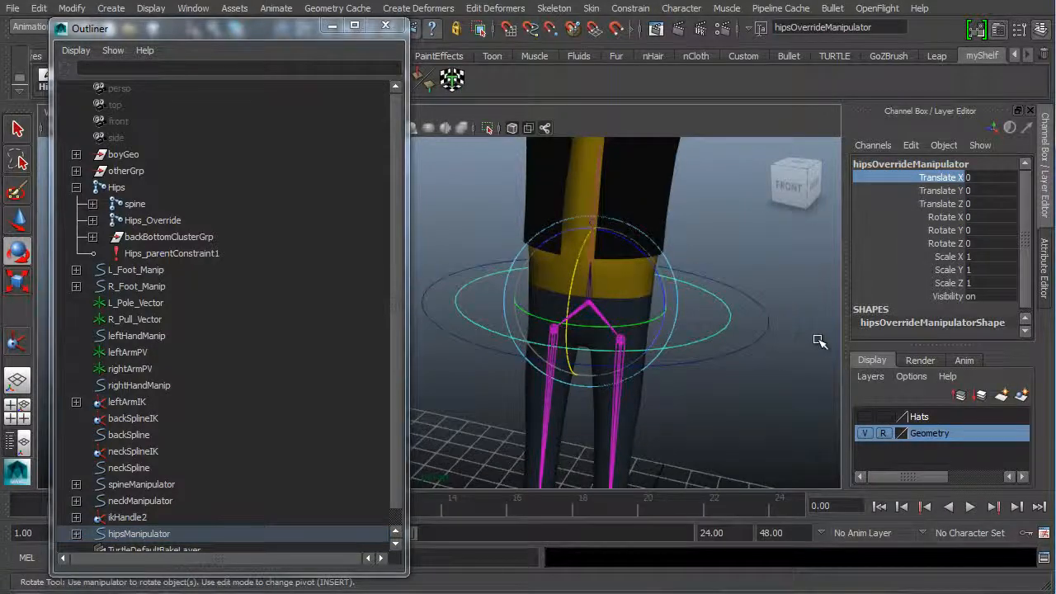
# Test the Hips_Override constraint by rotating hipsOverrideManipulator about X and by about 13 degrees about Z, undoing each rotation
pyautogui.keyDown('alt'); pyautogui.moveTo(788, 329); pyautogui.dragTo(653, 323, button='right'); pyautogui.keyUp('alt')
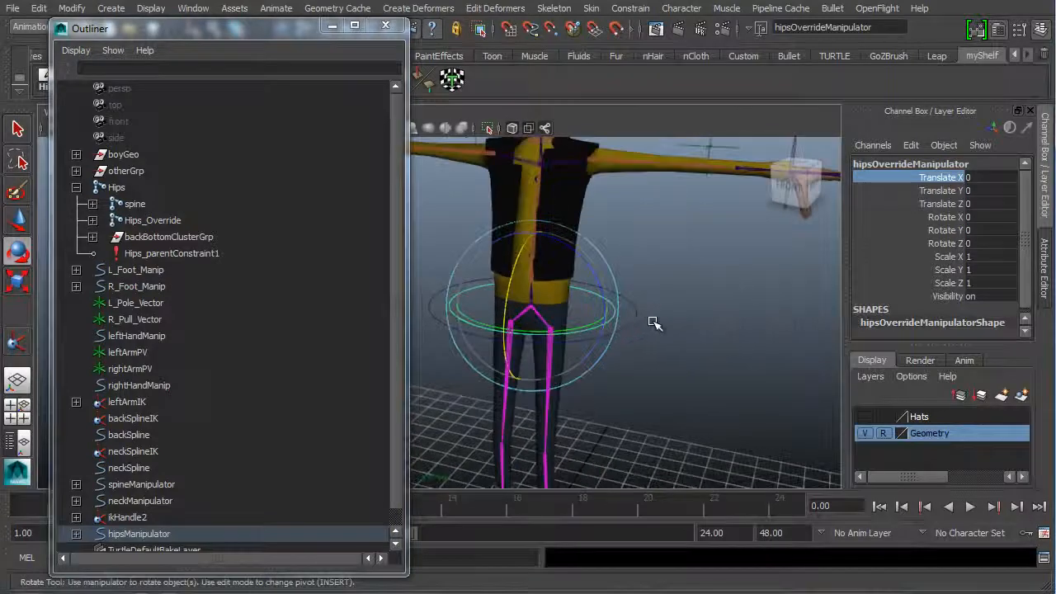
pyautogui.keyDown('alt'); pyautogui.moveTo(804, 301); pyautogui.dragTo(561, 348); pyautogui.keyUp('alt')
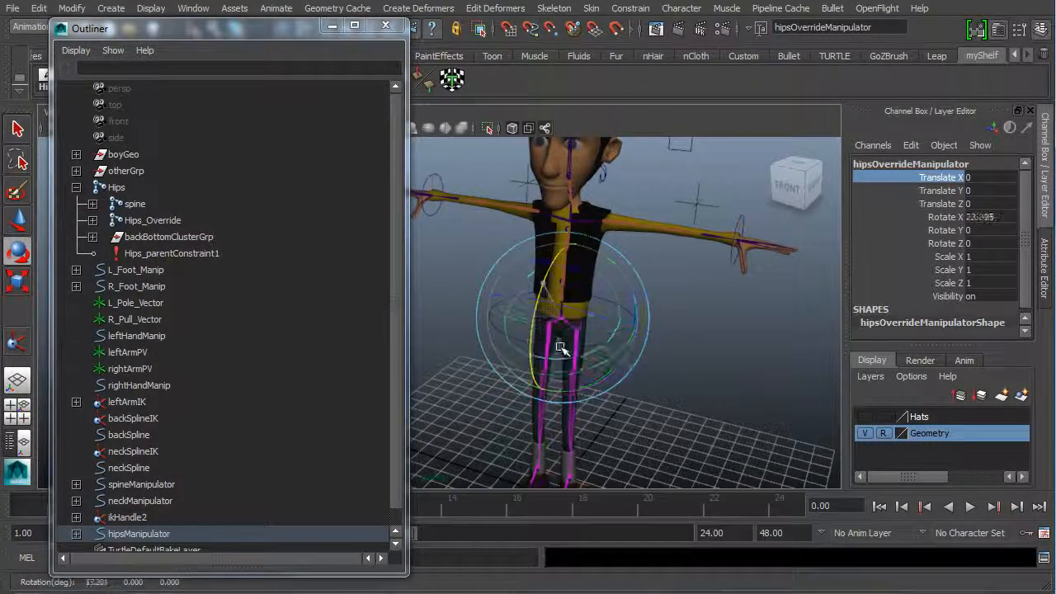
pyautogui.moveTo(550, 274); pyautogui.dragTo(552, 270)
pyautogui.hotkey('ctrl', 'z')
pyautogui.keyDown('alt'); pyautogui.moveTo(642, 351); pyautogui.dragTo(585, 249); pyautogui.keyUp('alt')
pyautogui.hotkey('ctrl', 'z')
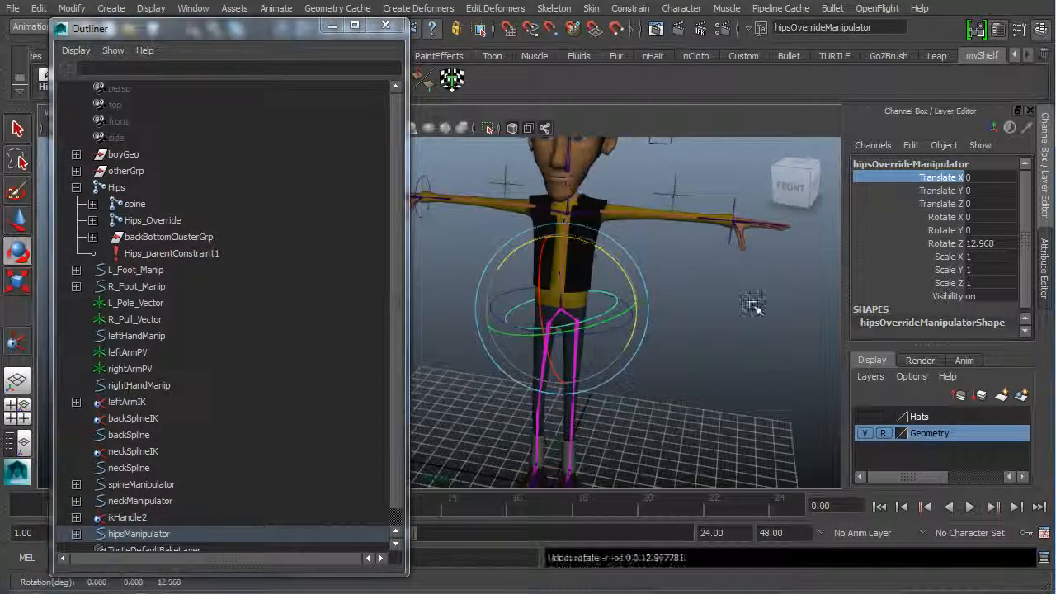
# Check the rotate channels of hipsOverrideManipulator, and undo the actions back through the orient constraint on Hips_Override
pyautogui.moveTo(983, 216); pyautogui.dragTo(993, 252)
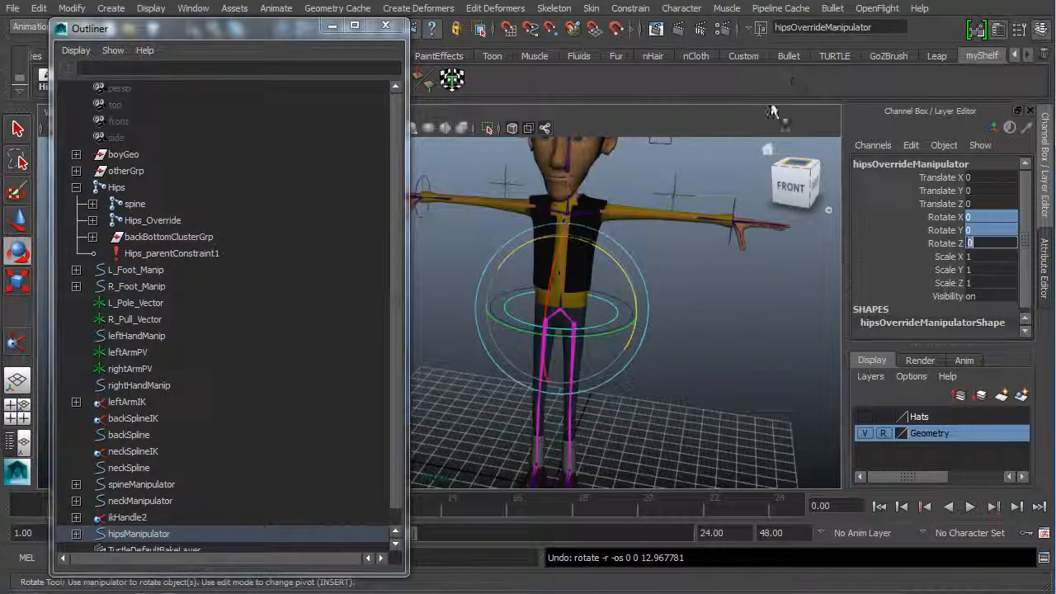
pyautogui.hotkey('ctrl', 'z')
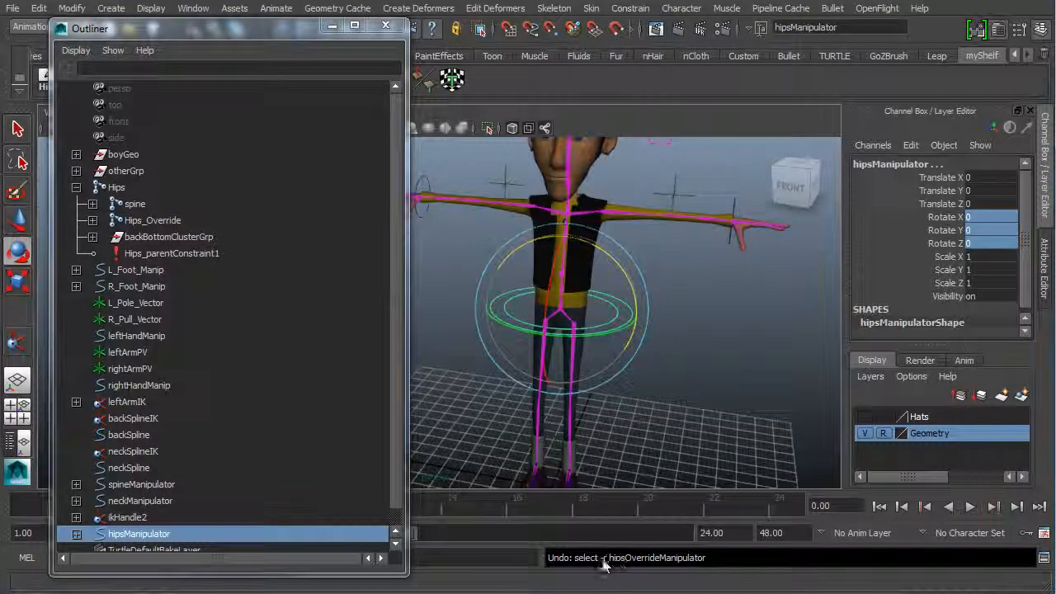
pyautogui.hotkey('ctrl', 'z')
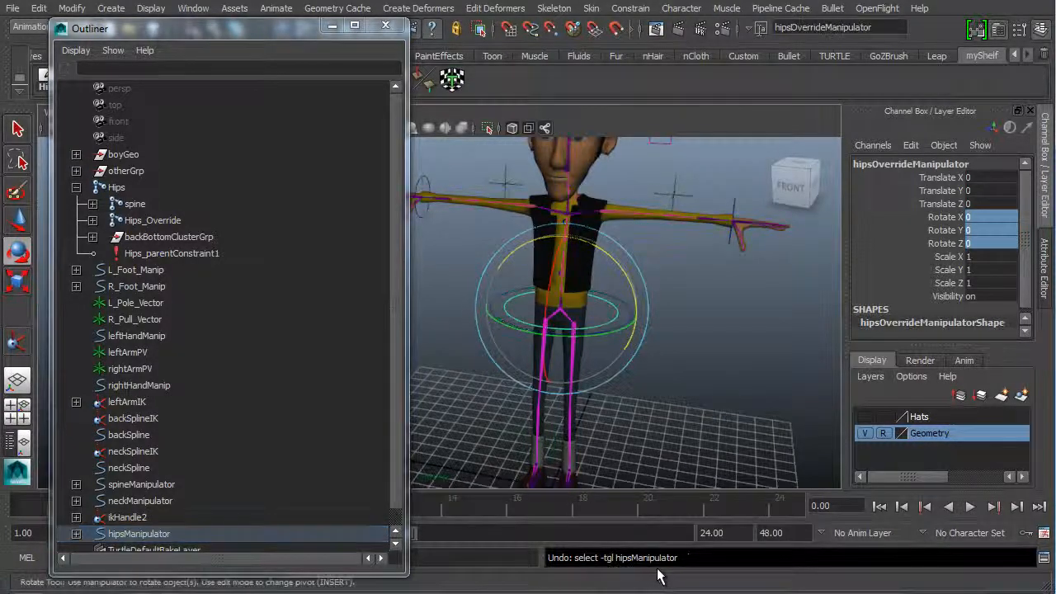
pyautogui.hotkey('ctrl', 'z')
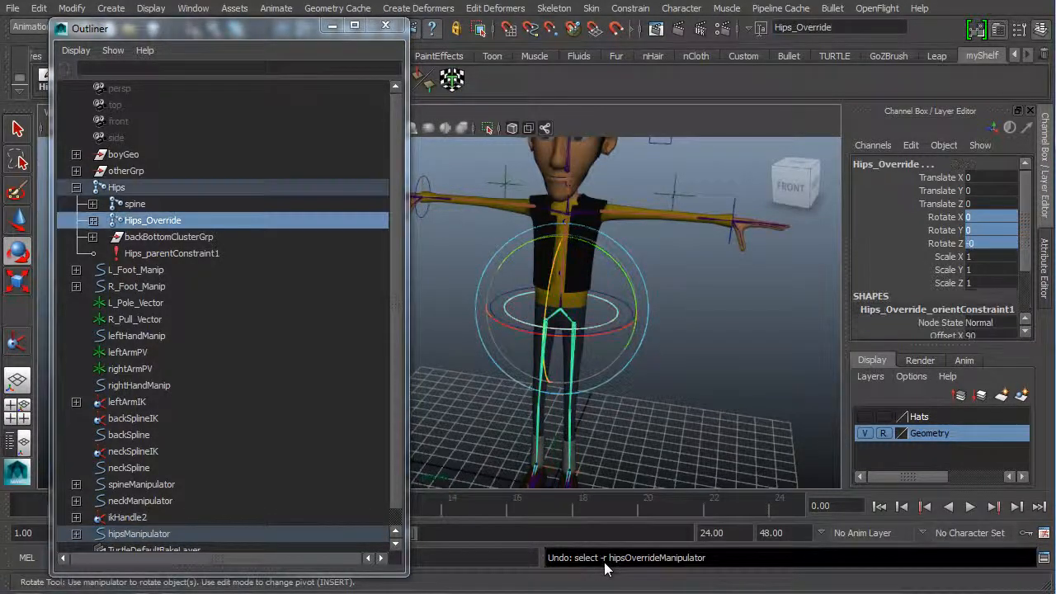
pyautogui.hotkey('ctrl', 'z')
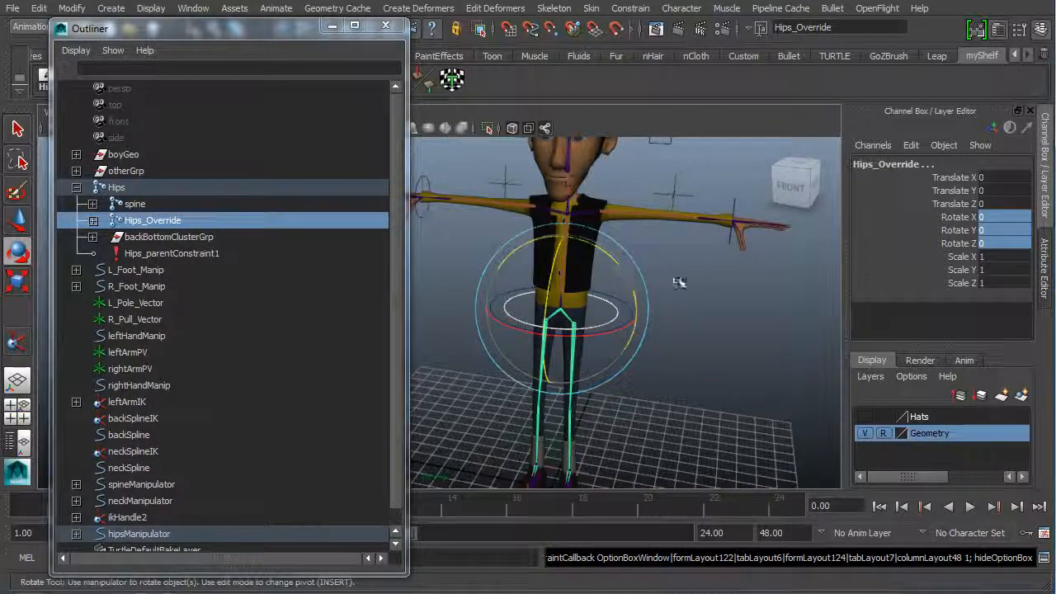
# Try rotating the unconstrained hipsOverrideManipulator circle about its Z axis, and undo the rotation
pyautogui.click(690, 300)
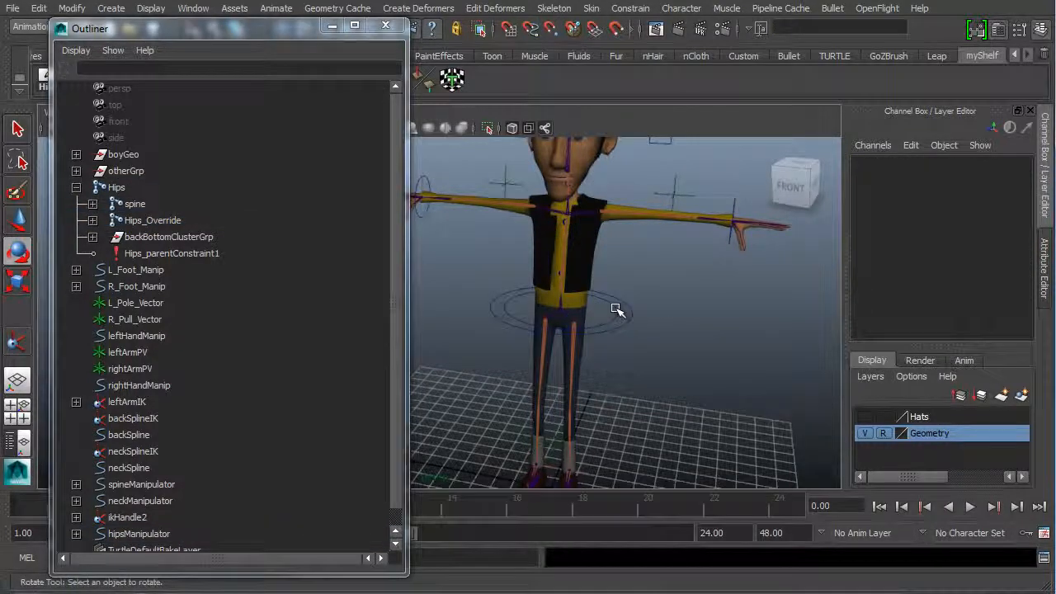
pyautogui.click(617, 310)
pyautogui.moveTo(620, 263); pyautogui.dragTo(590, 259)
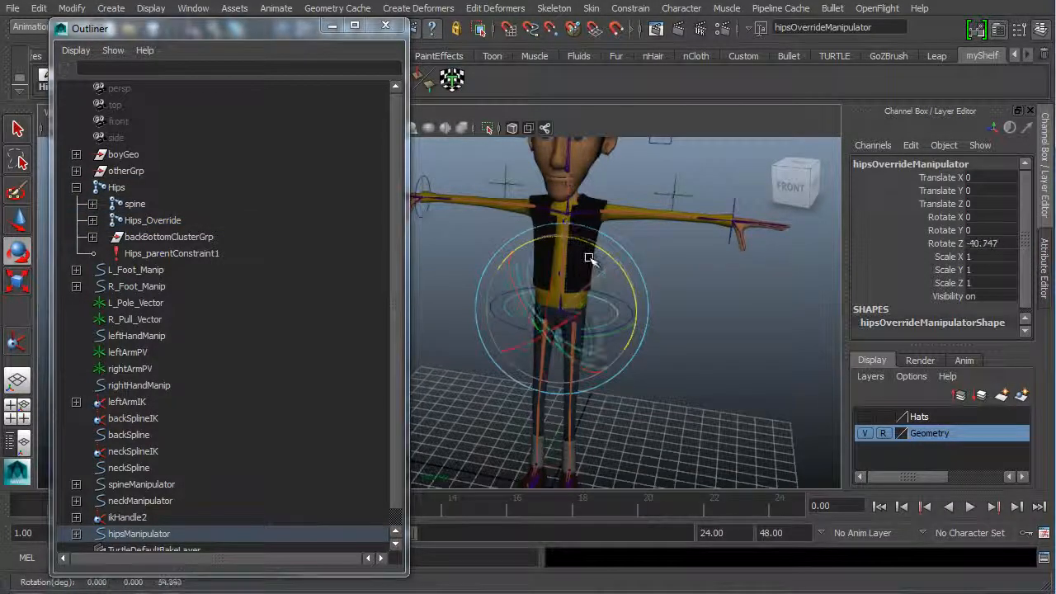
pyautogui.hotkey('ctrl', 'z')
pyautogui.hotkey('ctrl', 'z')
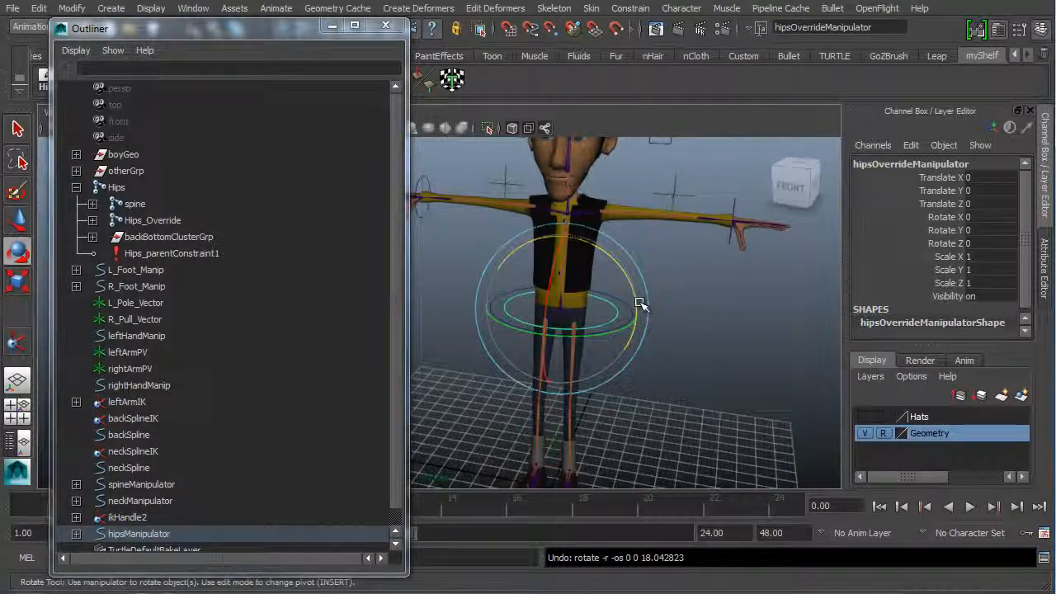
# Reapply an orient constraint from hipsOverrideManipulator to the Hips_Override joint with Maintain offset on, all constraint axes, and weight 1
pyautogui.keyDown('alt'); pyautogui.moveTo(749, 314); pyautogui.dragTo(783, 344); pyautogui.keyUp('alt')
pyautogui.scroll(2, 681, 353)
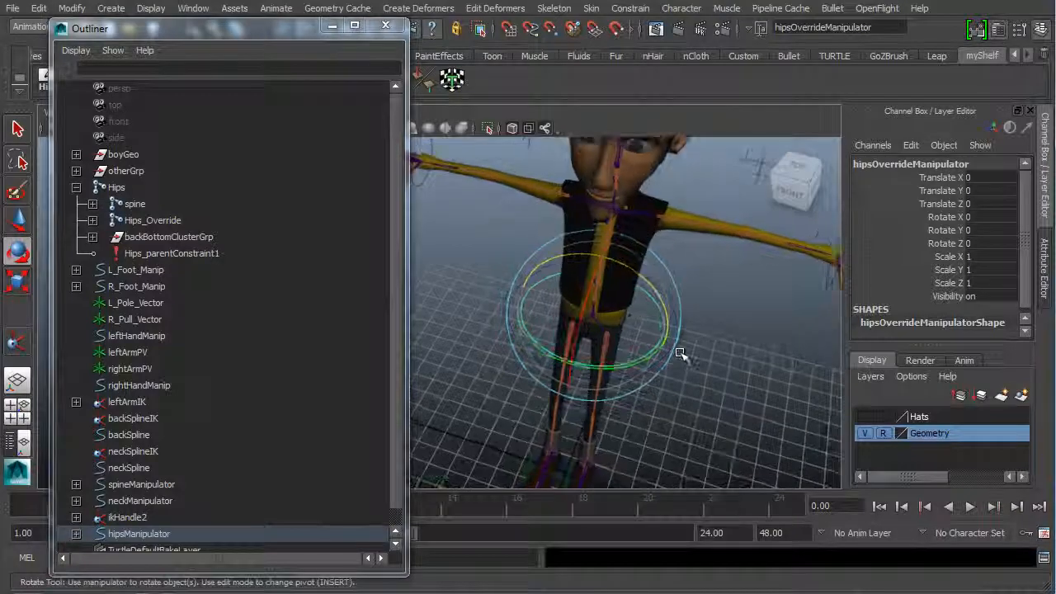
pyautogui.scroll(2, 647, 271)
pyautogui.keyDown('alt'); pyautogui.moveTo(668, 333); pyautogui.dragTo(658, 374); pyautogui.keyUp('alt')
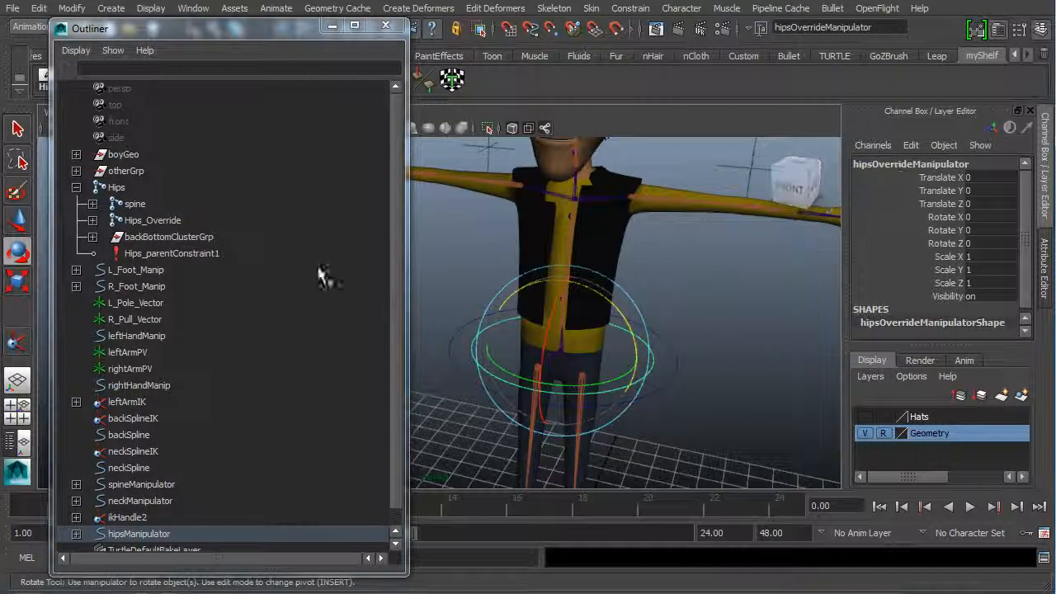
pyautogui.click(142, 221)
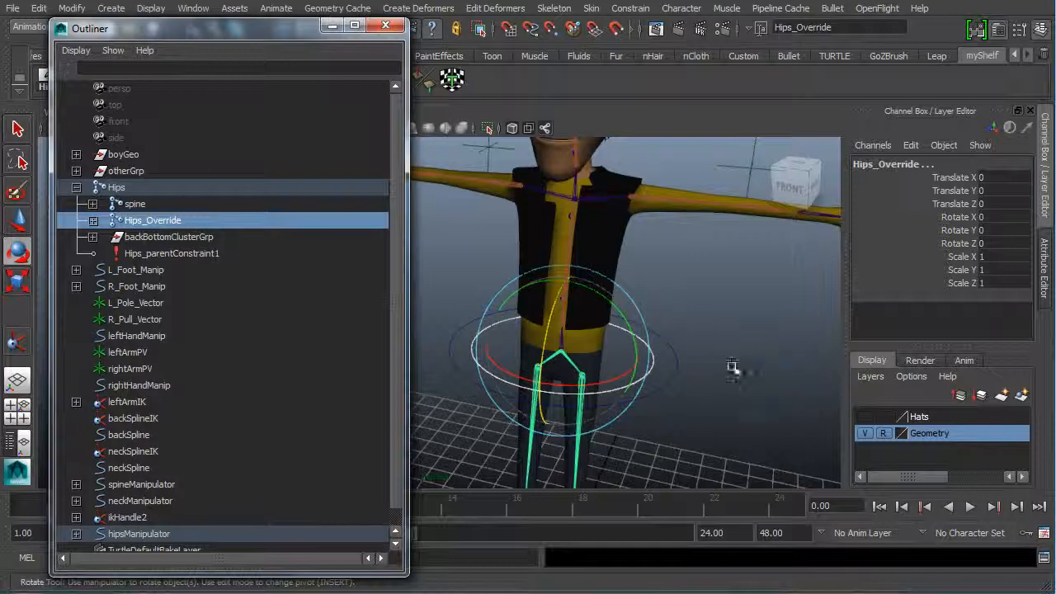
pyautogui.click(632, 8)
pyautogui.click(744, 64)
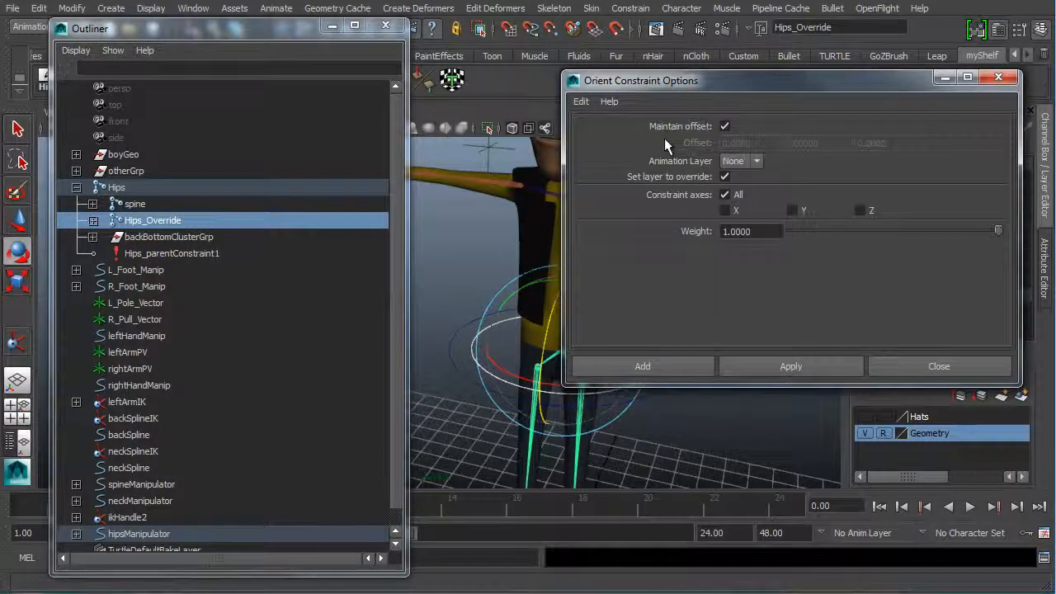
pyautogui.click(673, 368)
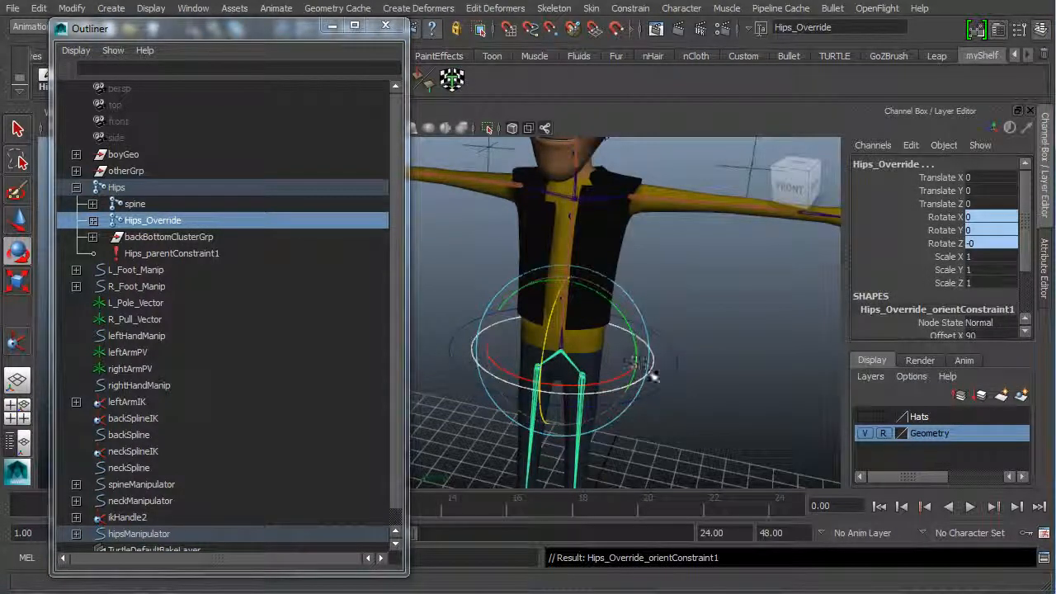
# Test the Hips_Override constraint by rotating hipsOverrideManipulator about -19.9 degrees in X and 19.4 degrees in Z, undoing each rotation
pyautogui.keyDown('alt'); pyautogui.moveTo(639, 367); pyautogui.dragTo(650, 307); pyautogui.keyUp('alt')
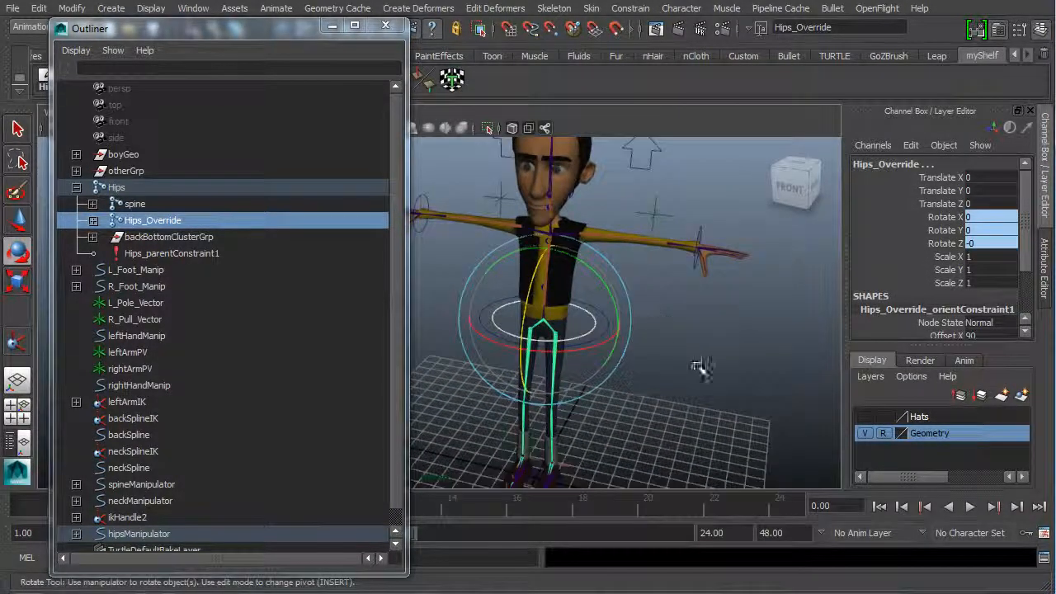
pyautogui.click(591, 330)
pyautogui.click(590, 328)
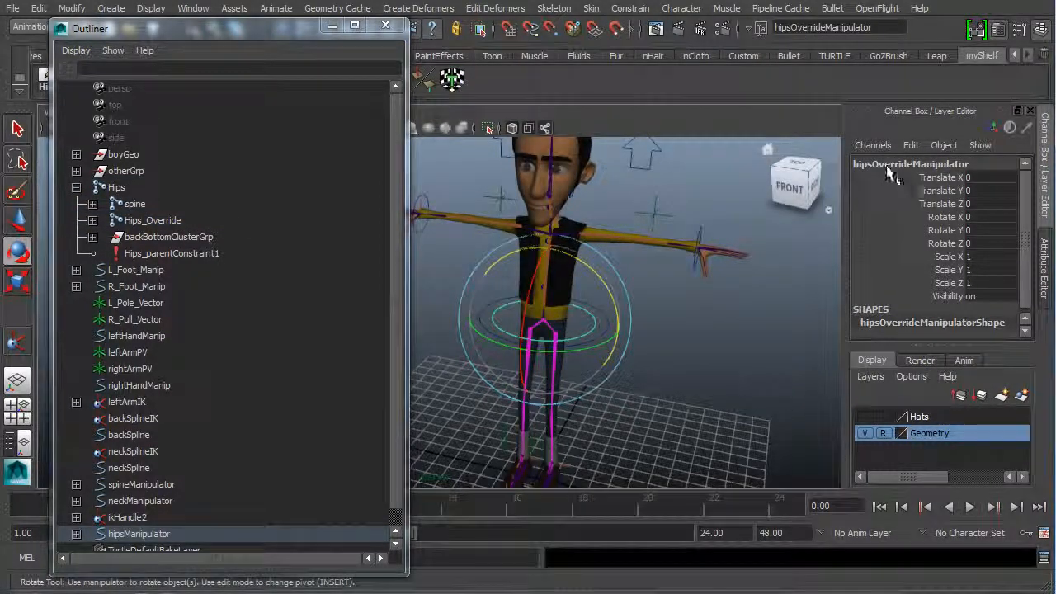
pyautogui.moveTo(528, 299); pyautogui.dragTo(515, 270)
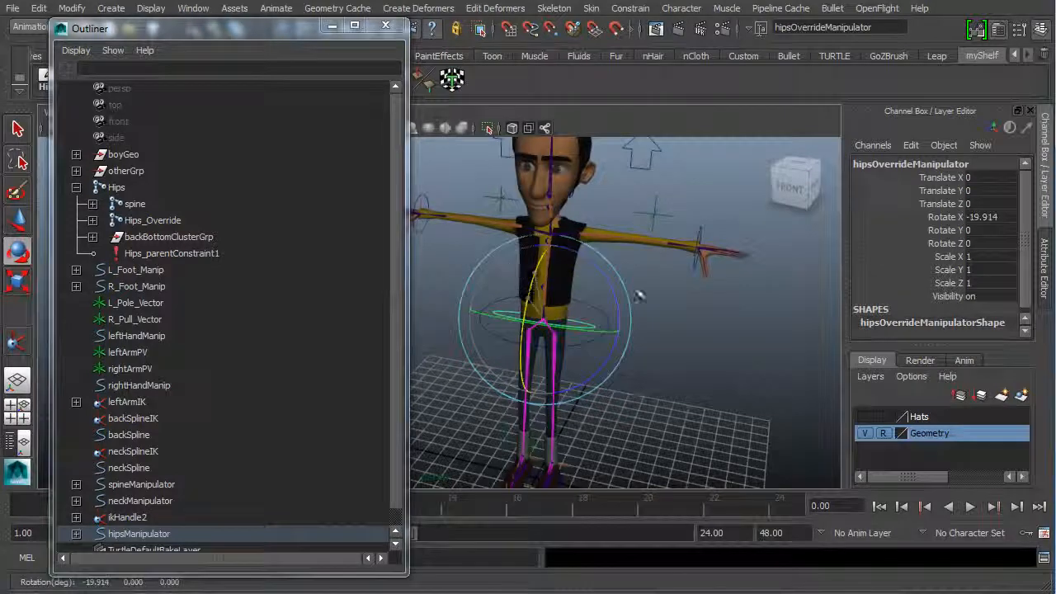
pyautogui.hotkey('ctrl', 'z')
pyautogui.moveTo(614, 290); pyautogui.dragTo(599, 277)
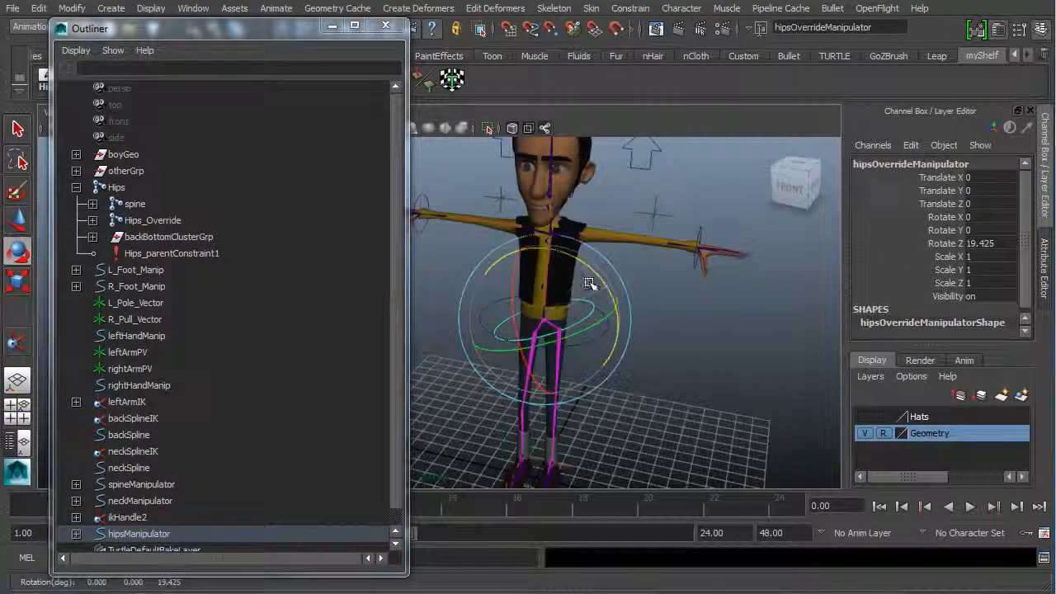
pyautogui.hotkey('ctrl', 'z')
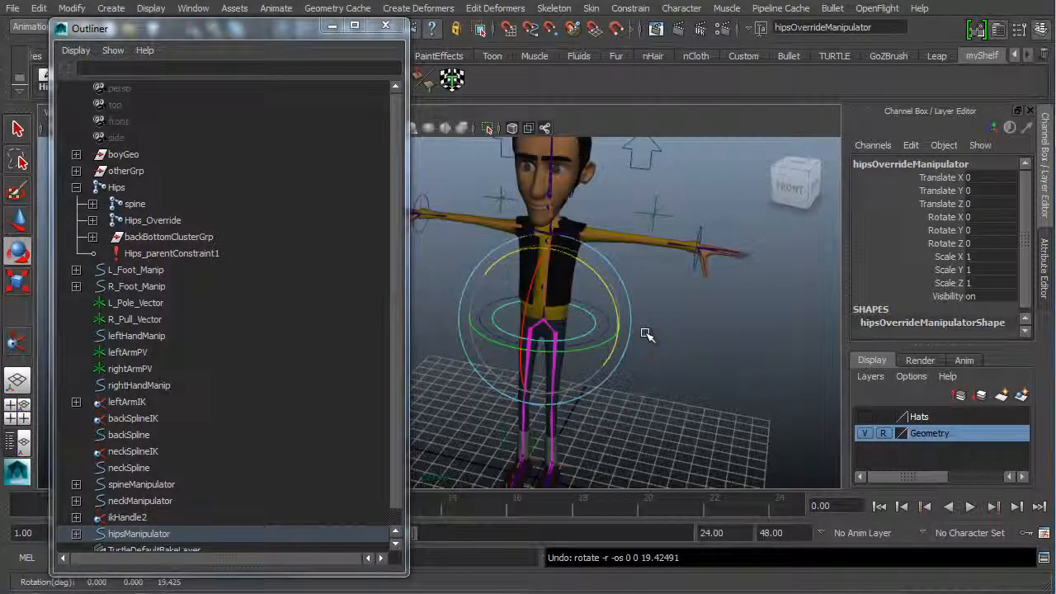
# Save the scene file 11272013_spineSetup_03.ma as a student-version file
pyautogui.press('q')
pyautogui.hotkey('ctrl', 's')
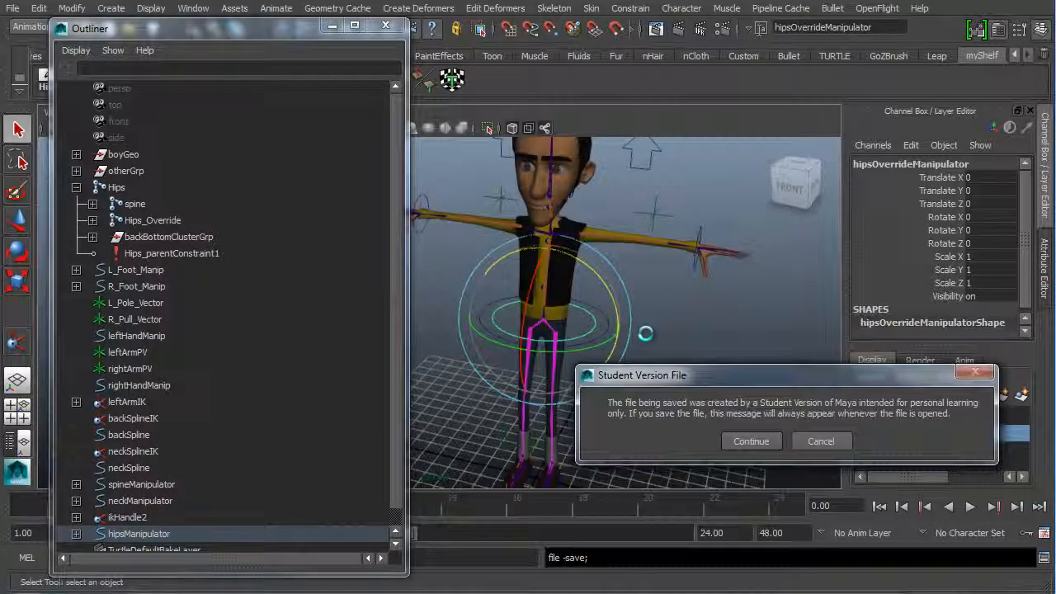
pyautogui.click(747, 442)
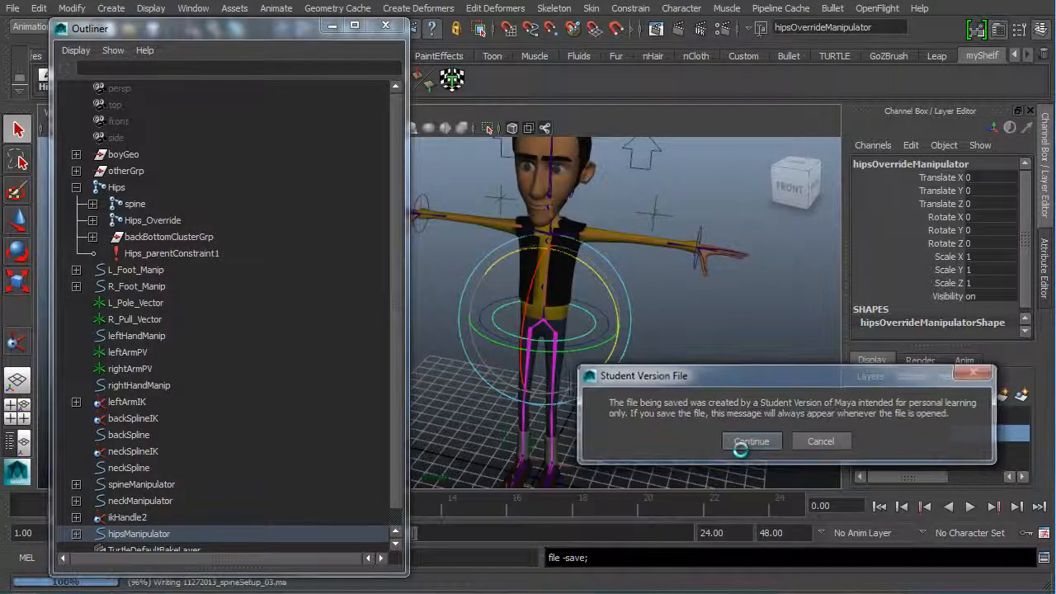
pyautogui.press('e')
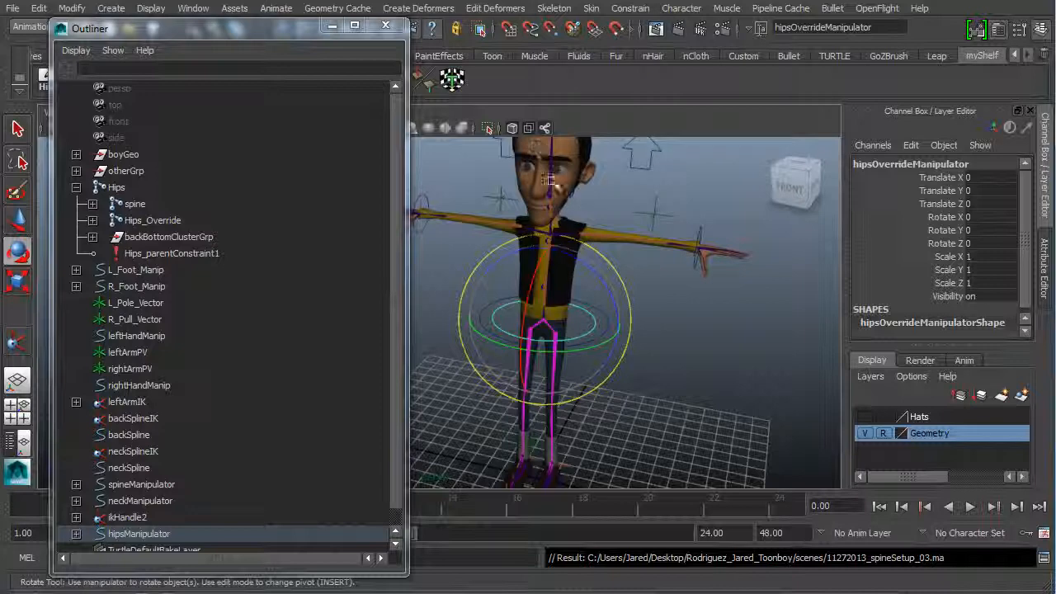
pyautogui.keyDown('alt'); pyautogui.moveTo(650, 272); pyautogui.dragTo(683, 361); pyautogui.keyUp('alt')
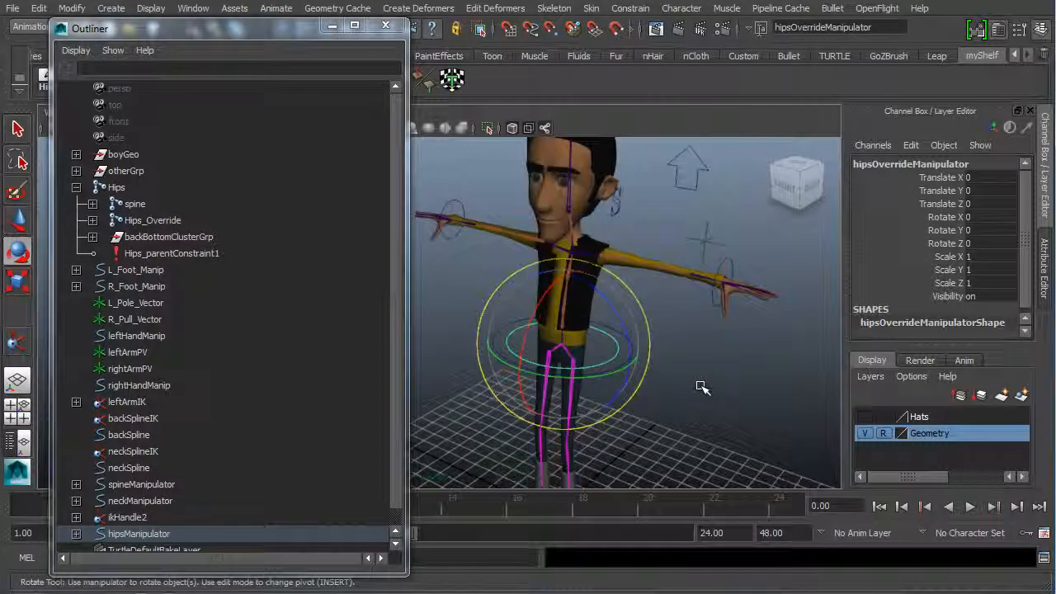